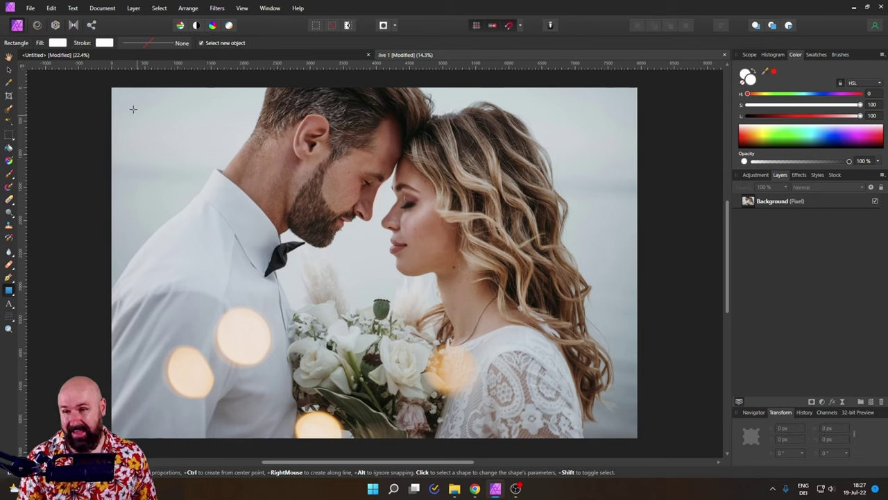
# Draw a white rectangle over the photo, duplicate it and shrink the copy toward its centre
pyautogui.moveTo(130, 102)
pyautogui.mouseDown()
pyautogui.moveTo(410, 356)
pyautogui.moveTo(589, 410)
pyautogui.moveTo(621, 383)
pyautogui.mouseUp()
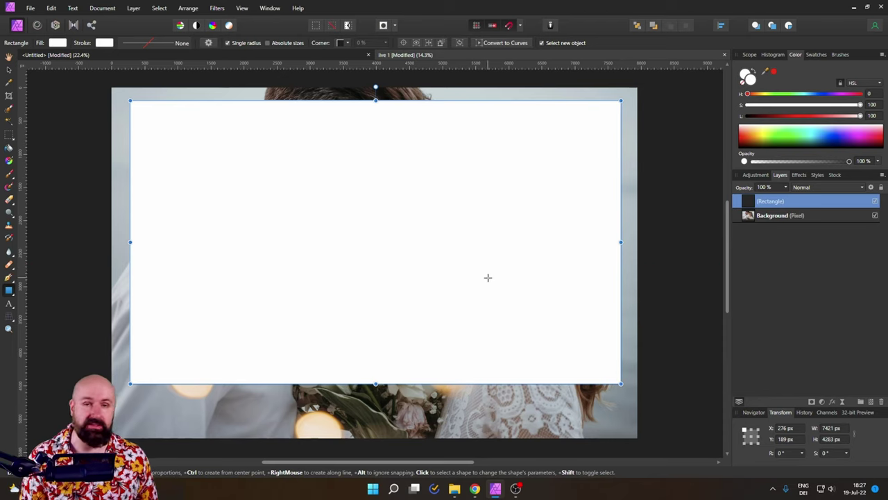
pyautogui.rightClick(747, 203)
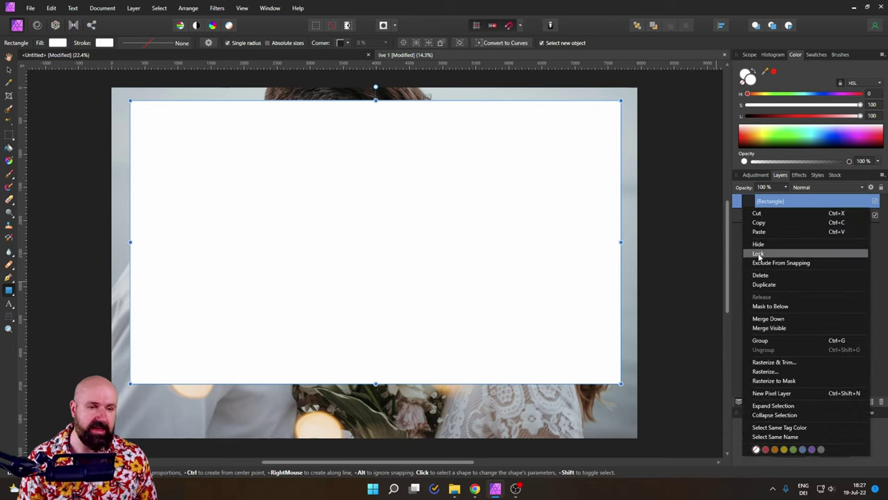
pyautogui.click(764, 285)
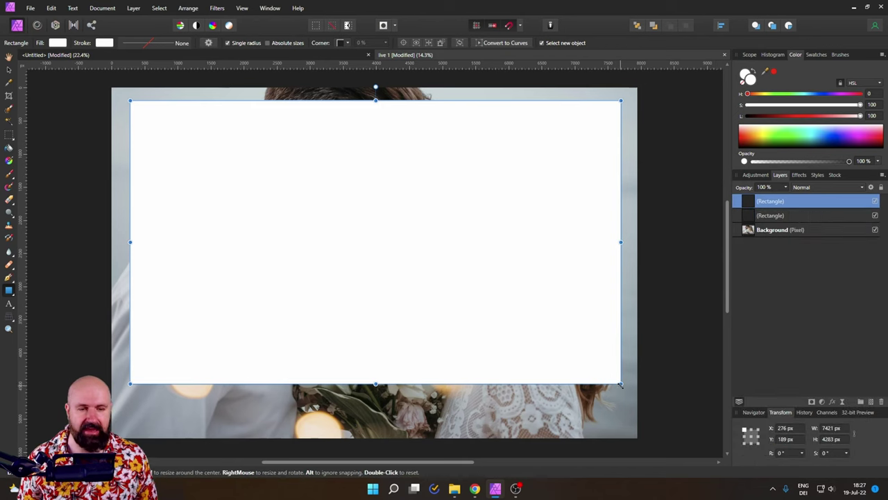
pyautogui.moveTo(621, 383); pyautogui.dragTo(558, 329)
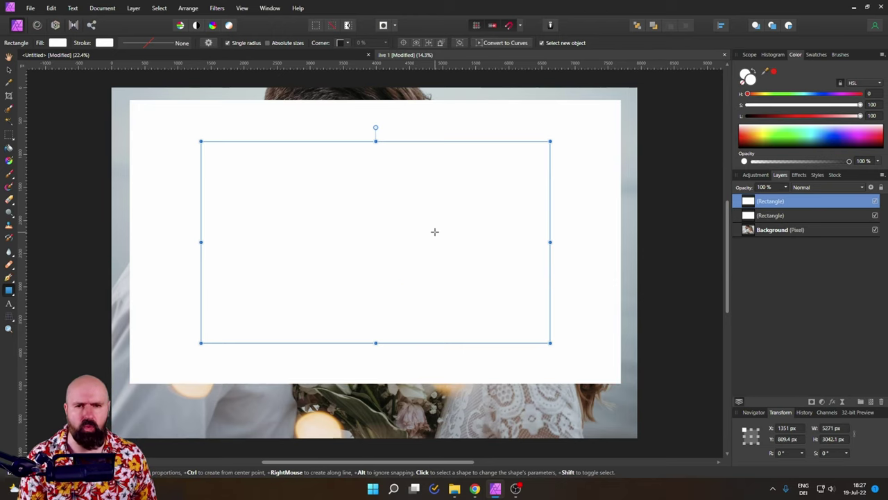
# Delete the inner rectangle, stretch the remaining one to the canvas corners and set Fill to None
pyautogui.press('Delete')
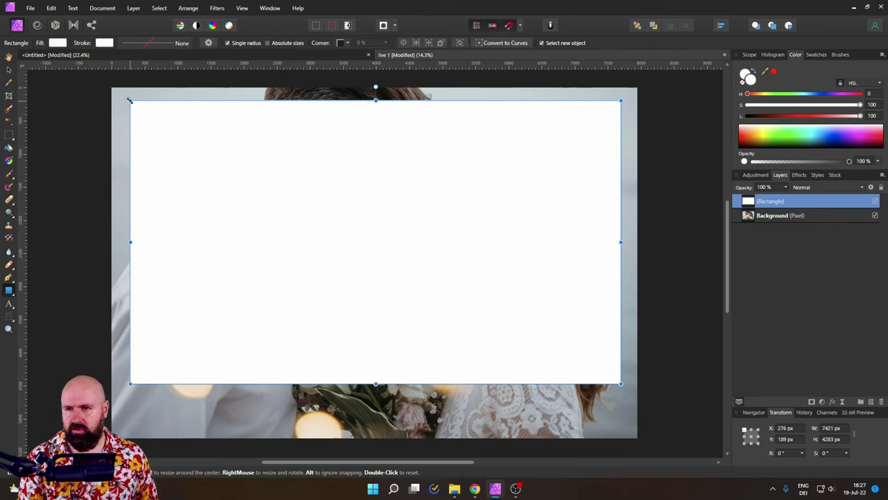
pyautogui.moveTo(130, 101); pyautogui.dragTo(112, 88)
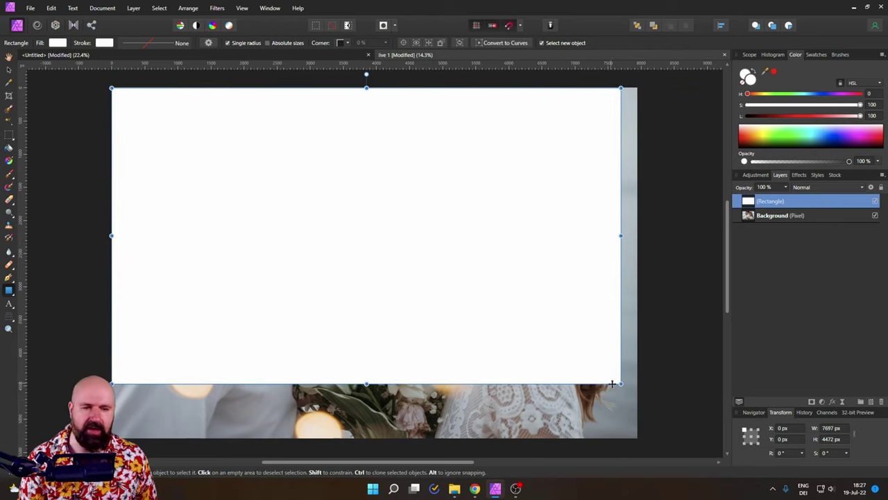
pyautogui.moveTo(620, 381); pyautogui.dragTo(638, 439)
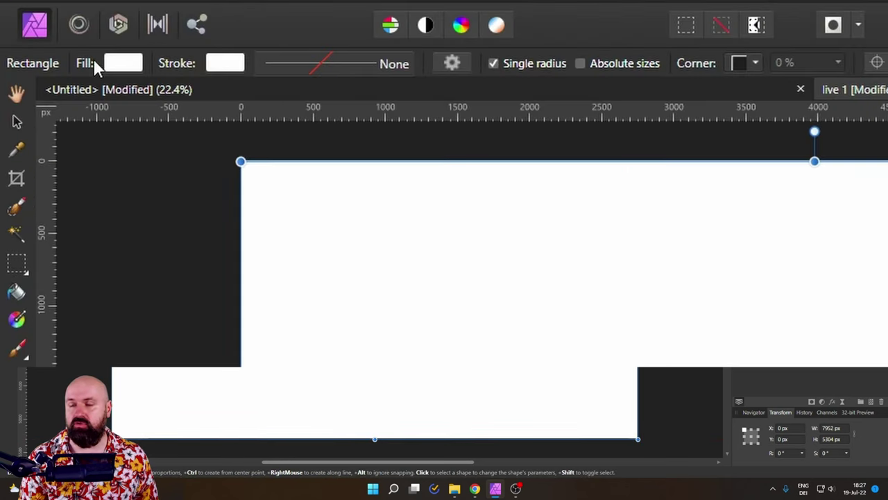
pyautogui.click(118, 64)
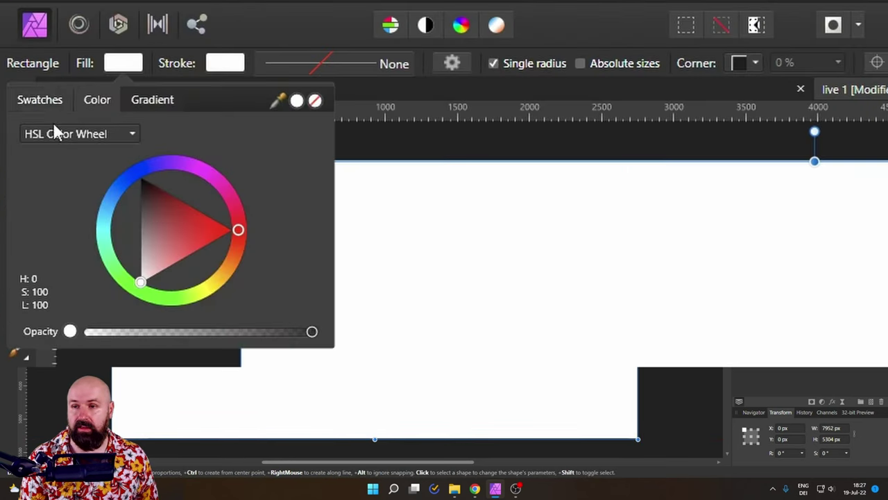
pyautogui.click(315, 101)
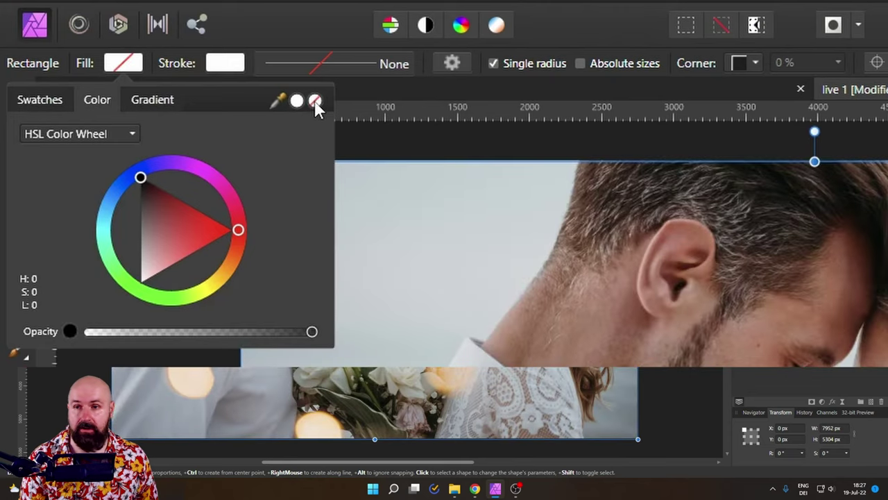
# Give the rectangle a solid white stroke 700 pt wide
pyautogui.click(313, 58)
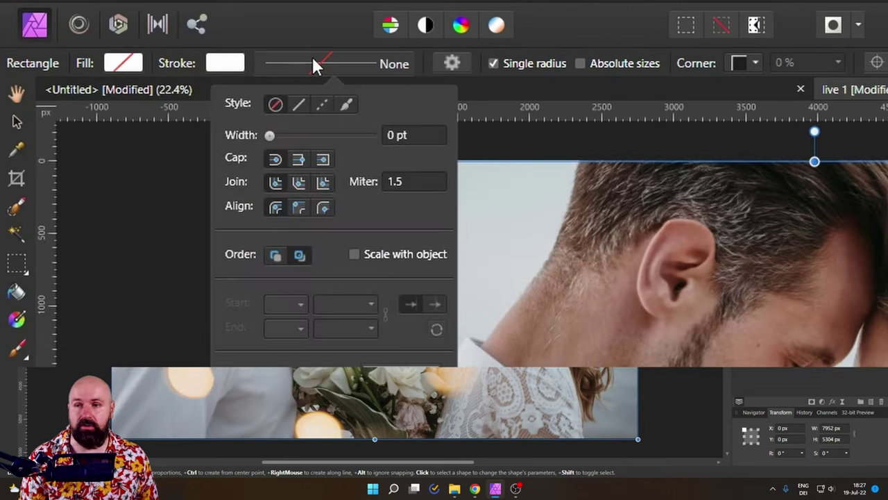
pyautogui.click(299, 106)
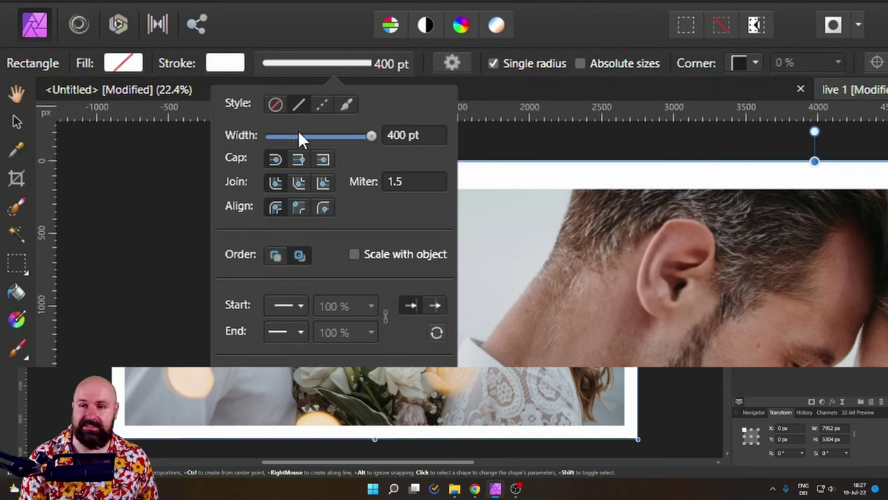
pyautogui.click(420, 136)
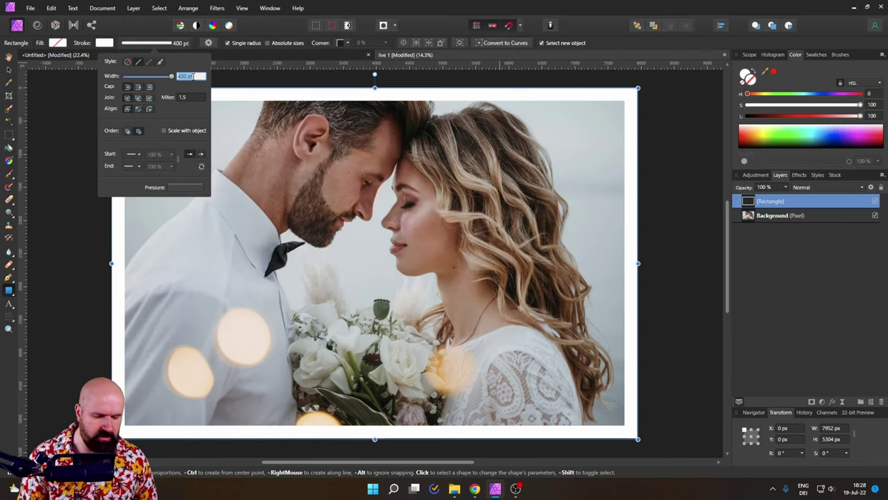
pyautogui.write('60')
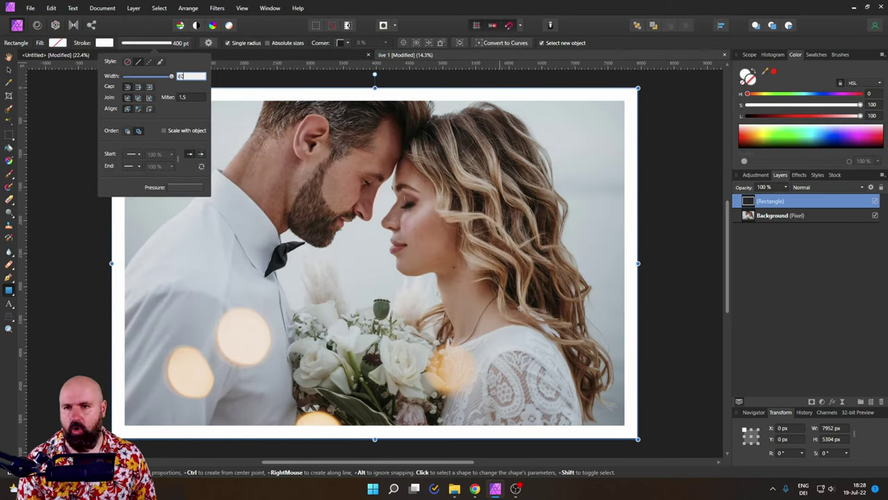
pyautogui.write('0')
pyautogui.press('Return')
pyautogui.write('700')
pyautogui.press('Return')
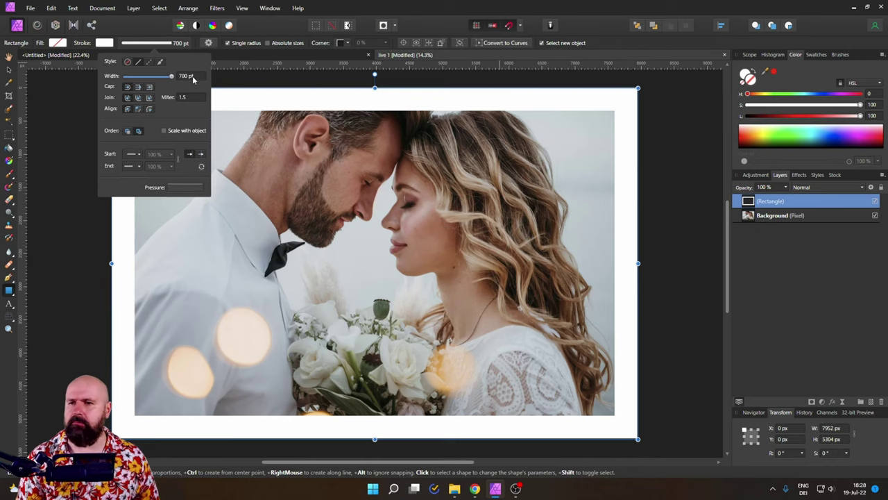
pyautogui.click(99, 44)
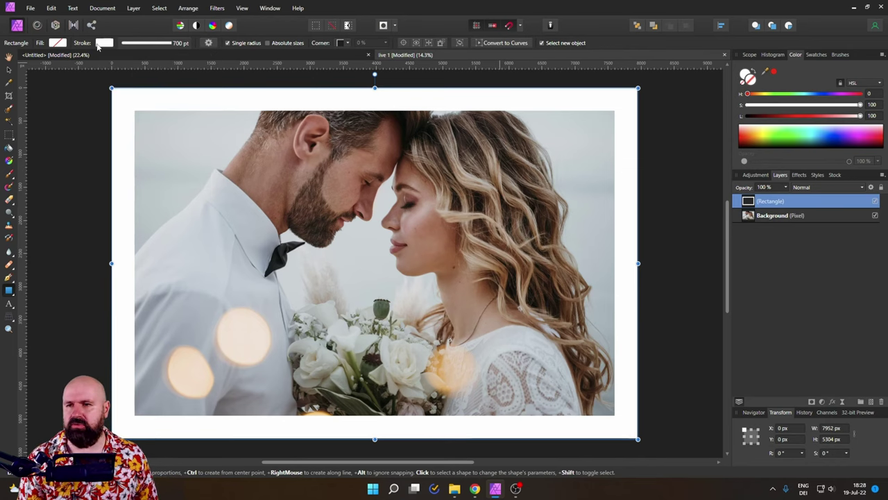
pyautogui.click(99, 45)
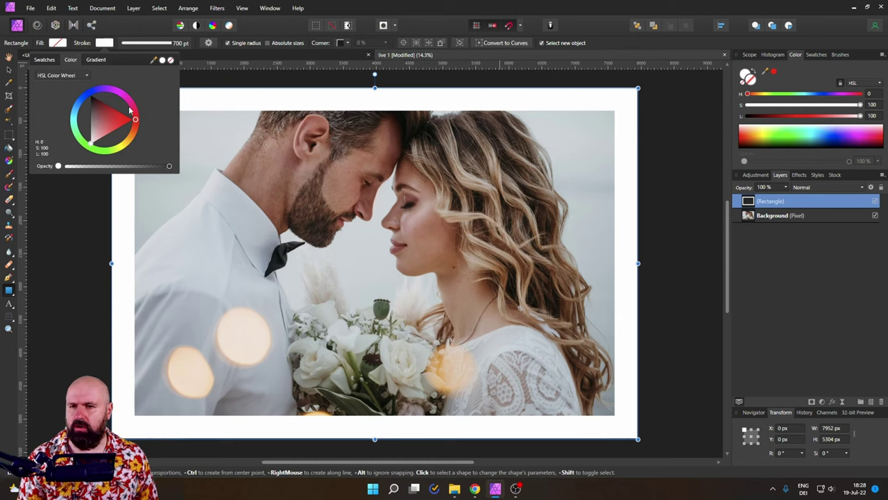
pyautogui.click(104, 43)
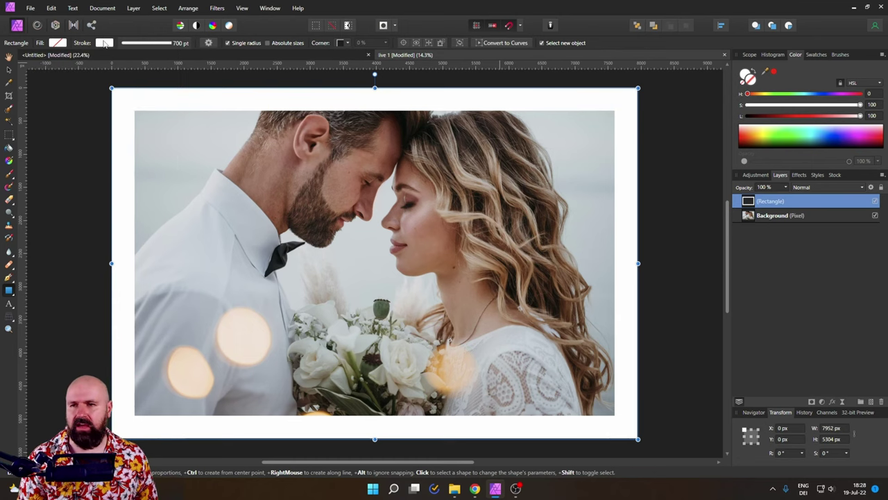
# Duplicate the frame Rectangle layer twice, hide both copies and select the bottom Rectangle layer
pyautogui.rightClick(751, 202)
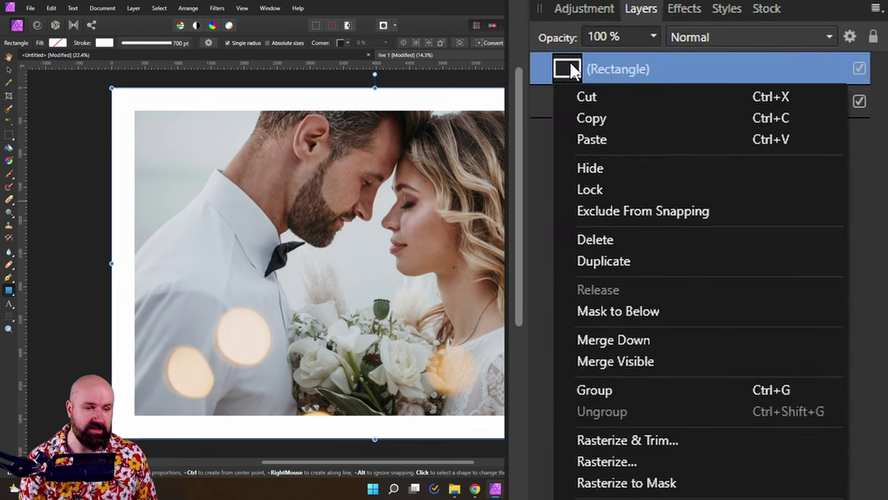
pyautogui.click(598, 261)
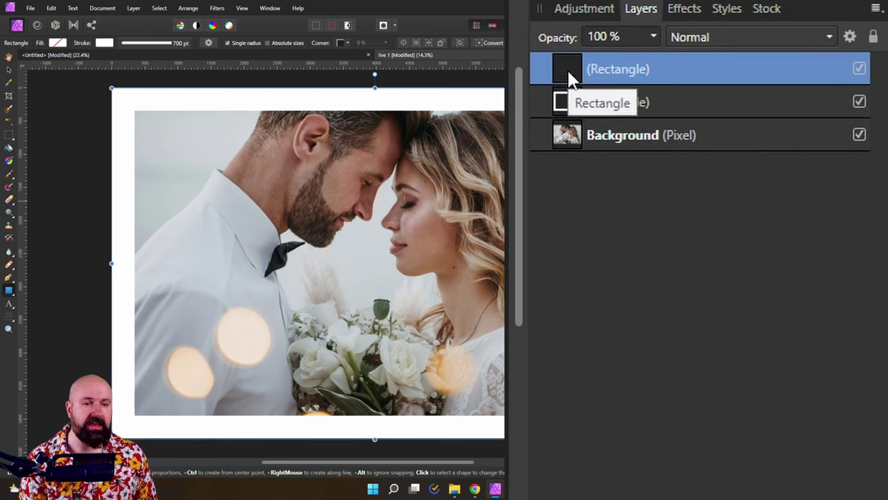
pyautogui.rightClick(567, 68)
pyautogui.click(598, 261)
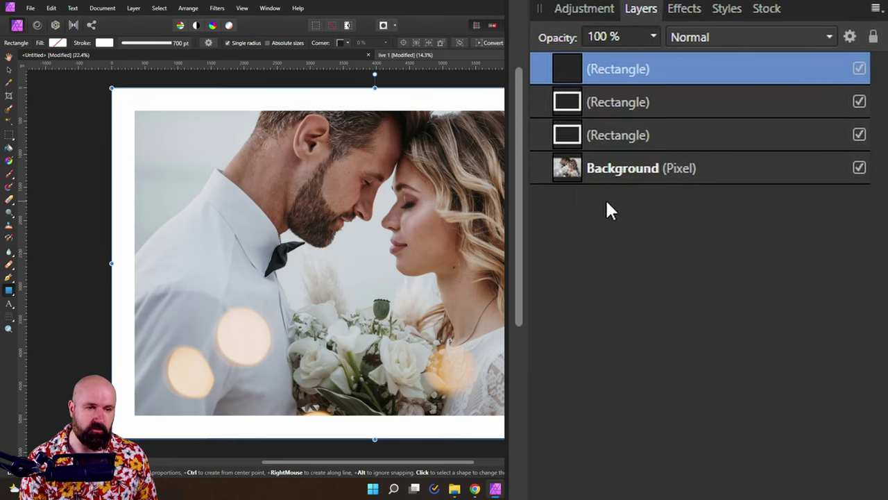
pyautogui.click(859, 70)
pyautogui.click(860, 102)
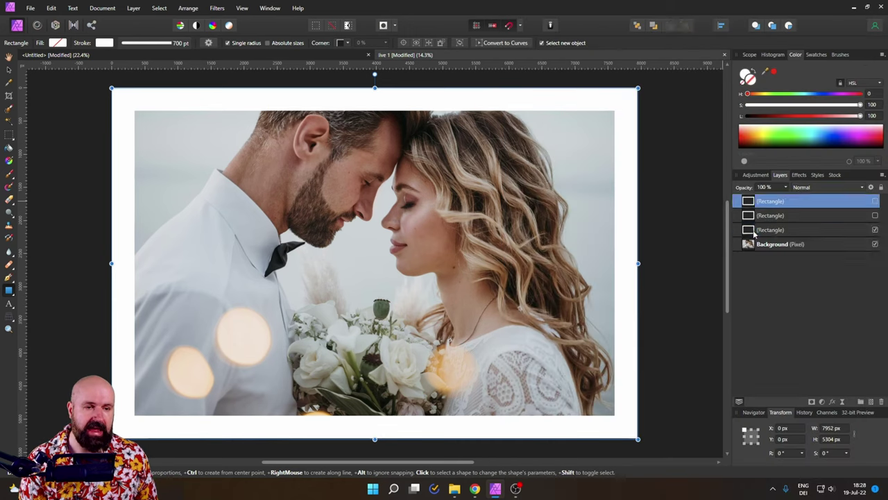
pyautogui.click(755, 231)
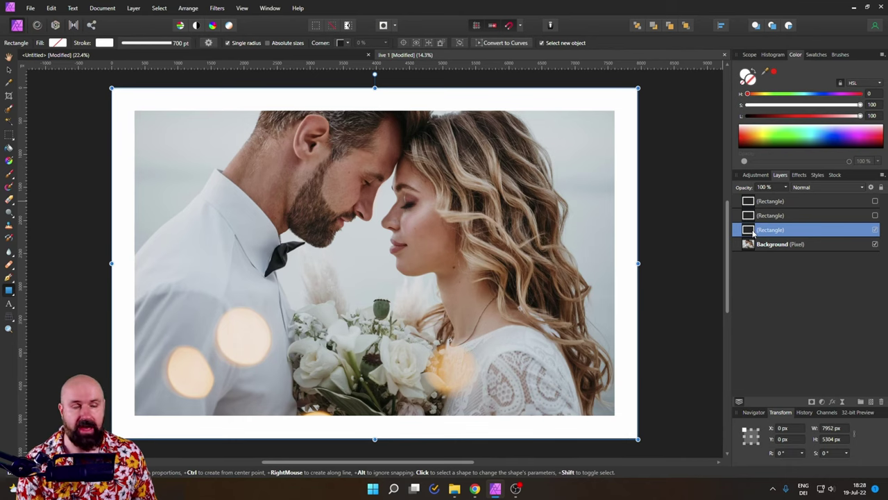
# Turn on Bevel / Emboss for the frame, light it from nearly overhead and set radius to 100 px
pyautogui.click(799, 175)
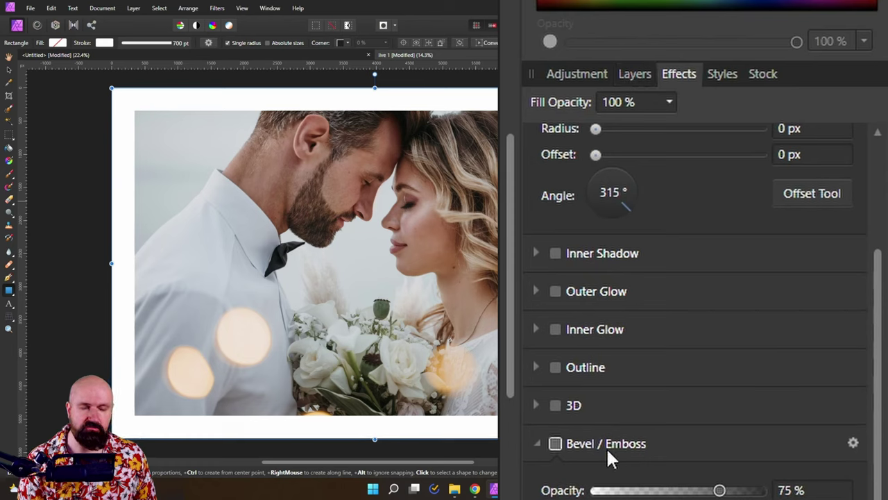
pyautogui.click(853, 445)
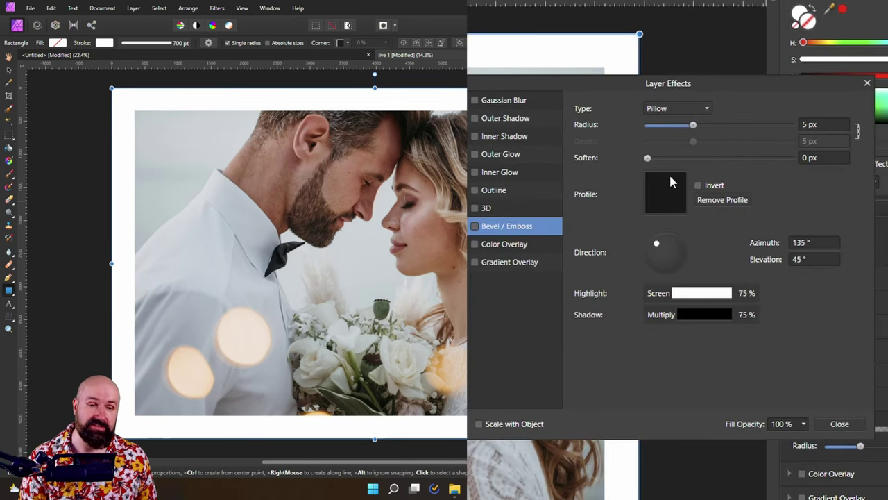
pyautogui.click(475, 229)
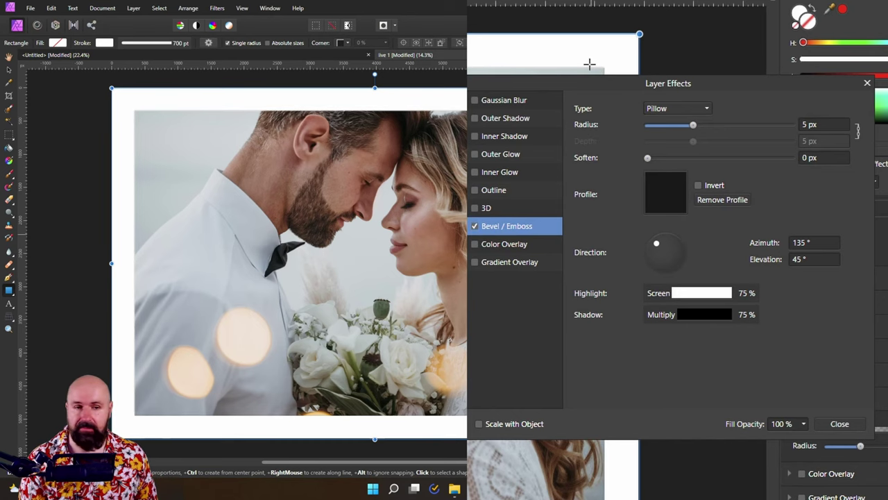
pyautogui.moveTo(663, 241); pyautogui.dragTo(667, 256)
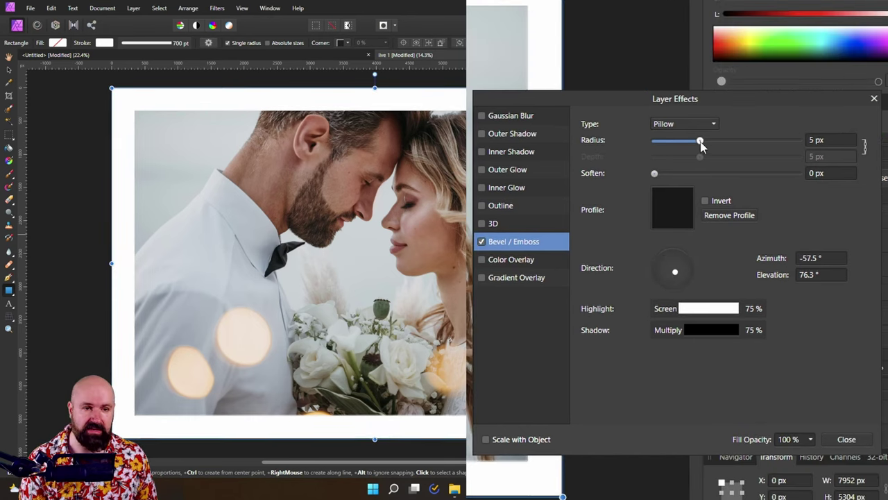
pyautogui.moveTo(699, 142); pyautogui.dragTo(800, 141)
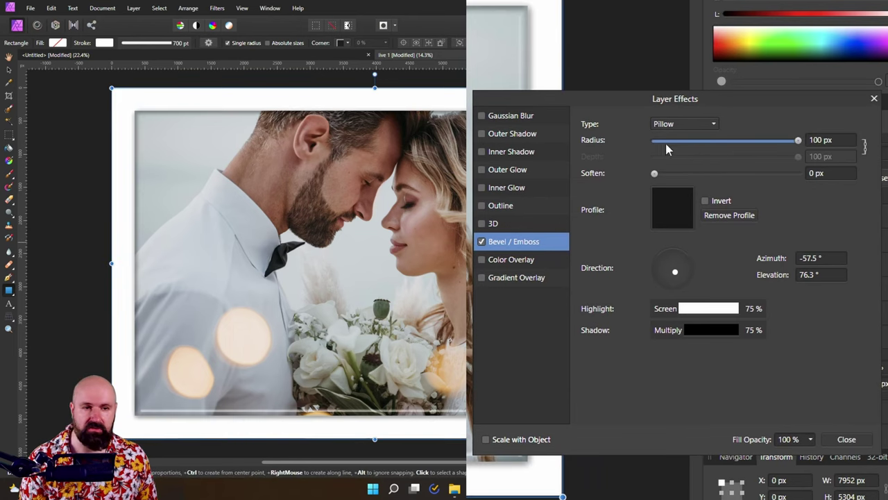
# Switch the bevel type to Emboss and apply the third standard curved profile
pyautogui.click(663, 125)
pyautogui.click(664, 174)
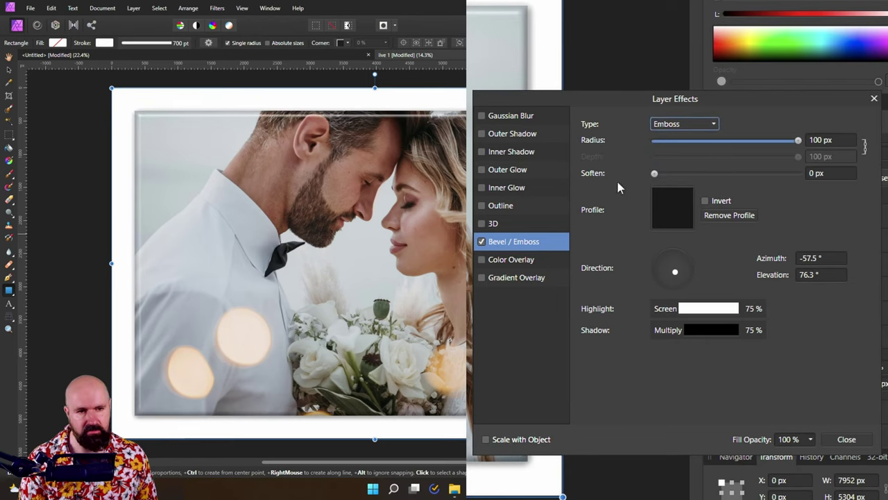
pyautogui.click(676, 220)
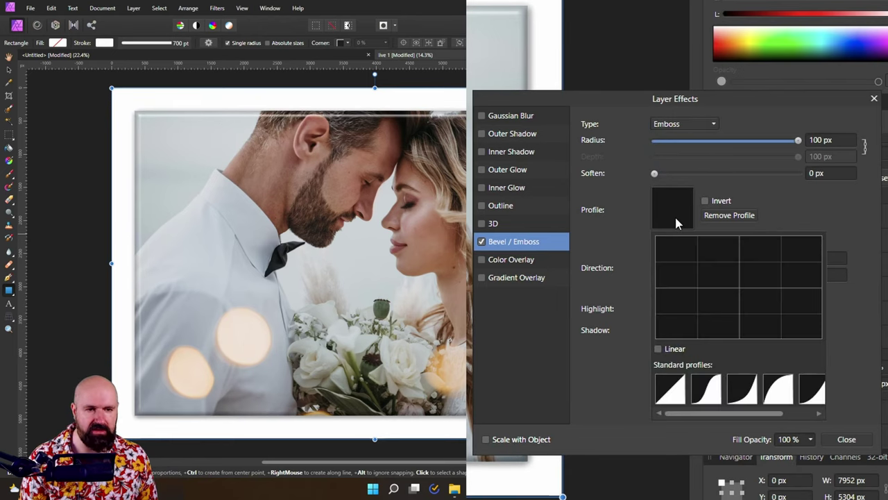
pyautogui.click(741, 396)
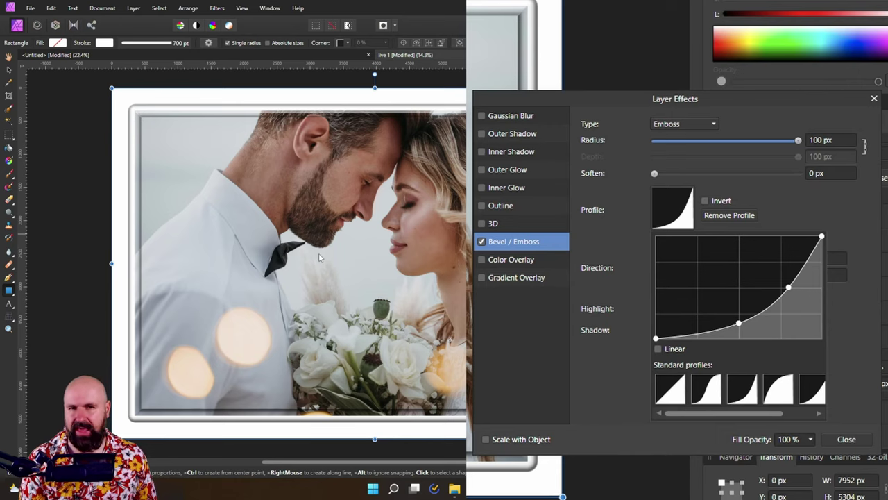
# Rasterize the frame Rectangle layer into a pixel layer with Preserve layer FX kept on
pyautogui.click(874, 100)
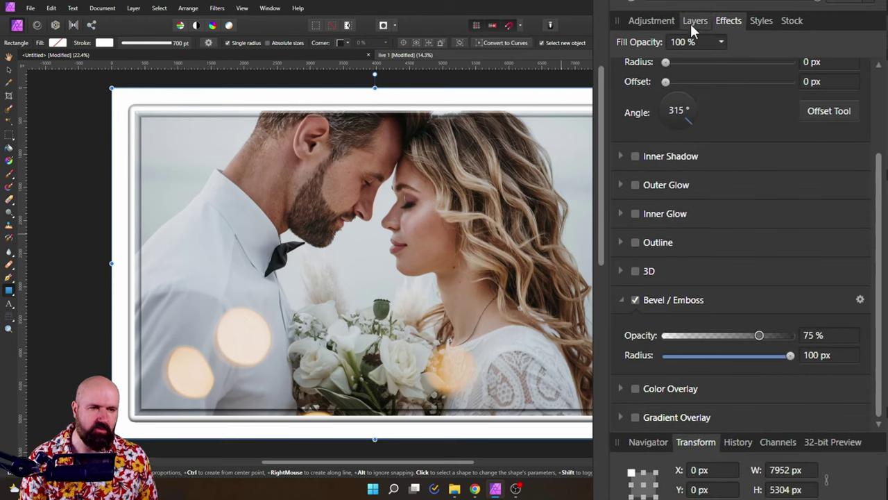
pyautogui.click(694, 21)
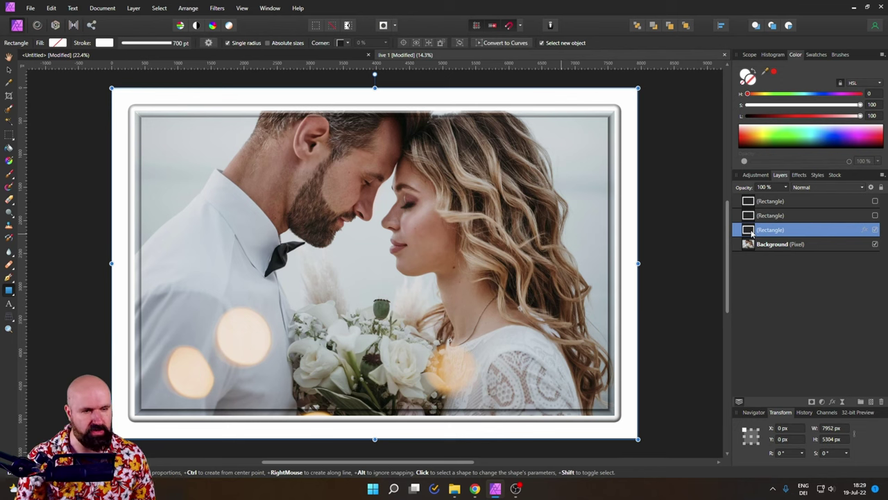
pyautogui.rightClick(751, 232)
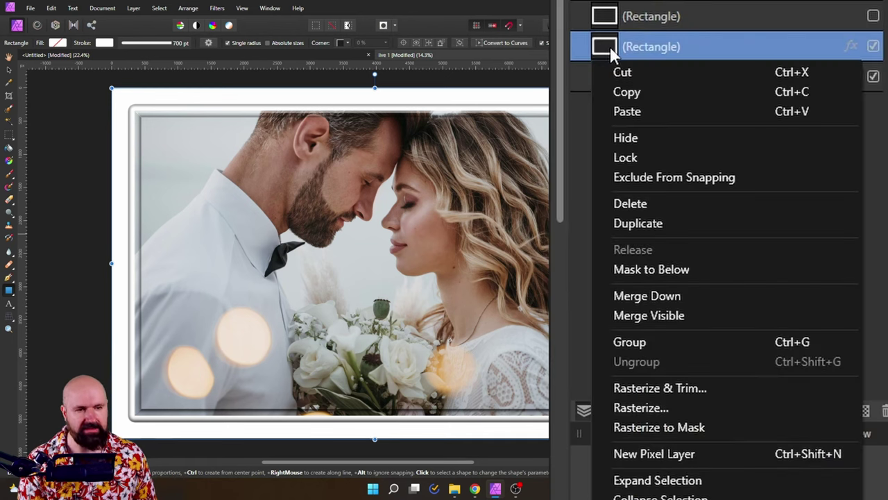
pyautogui.click(663, 406)
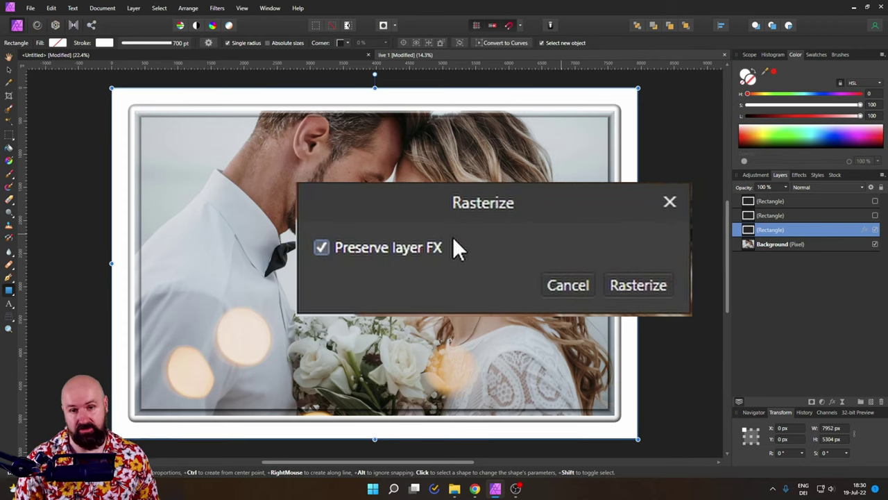
pyautogui.click(622, 281)
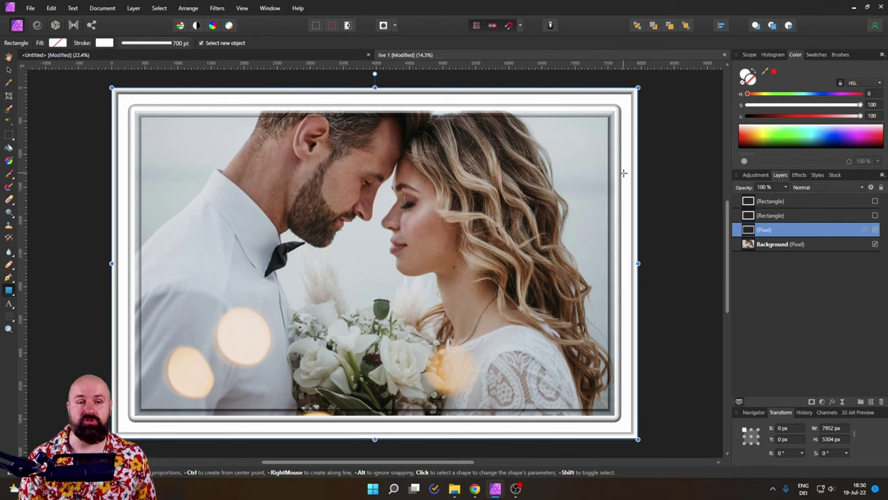
pyautogui.scroll(2, 631, 104)
# In the frame's Bevel / Emboss settings, drag the profile curve into a wavy multi-bump shape
pyautogui.scroll(2, 631, 104)
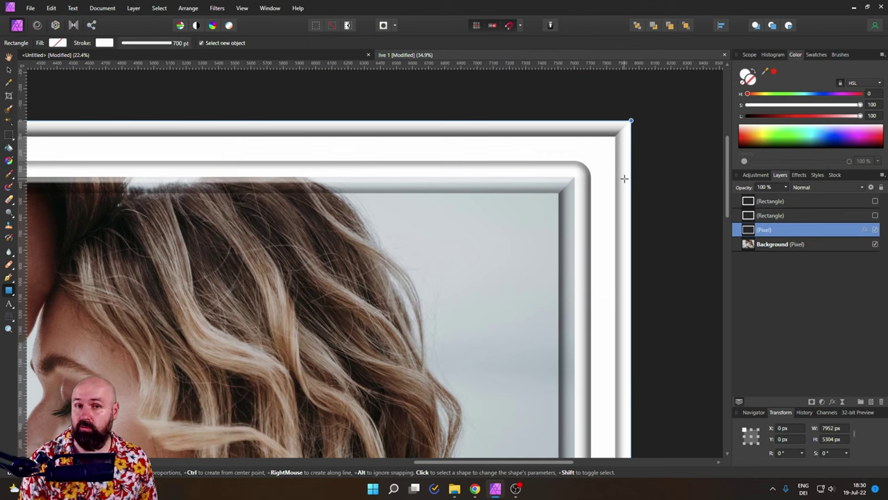
pyautogui.click(799, 175)
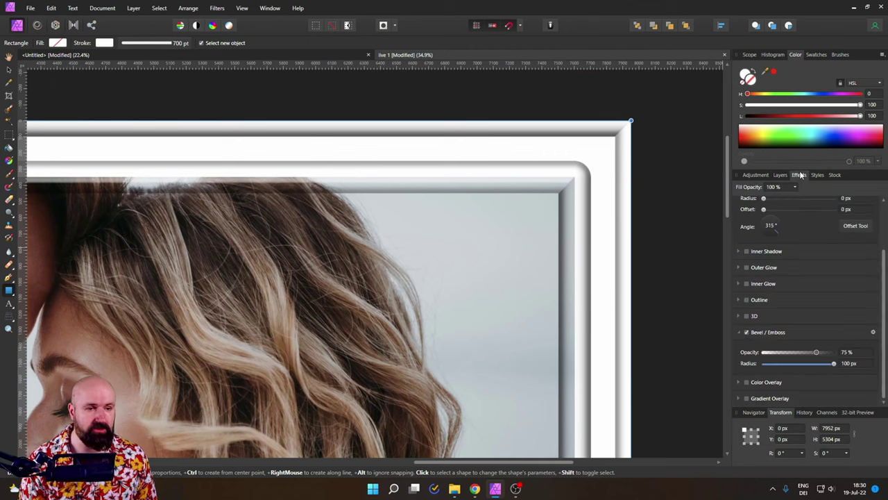
pyautogui.click(873, 331)
pyautogui.moveTo(677, 175); pyautogui.dragTo(711, 135)
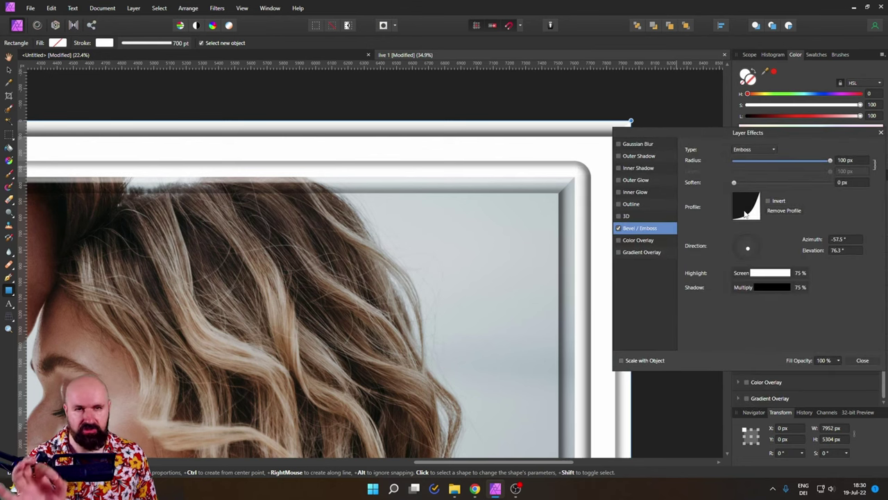
pyautogui.click(746, 214)
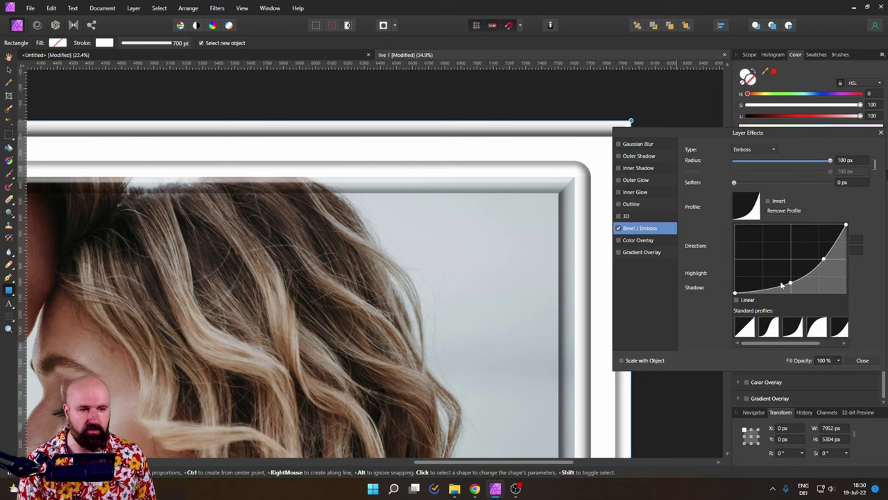
pyautogui.moveTo(791, 284); pyautogui.dragTo(754, 252)
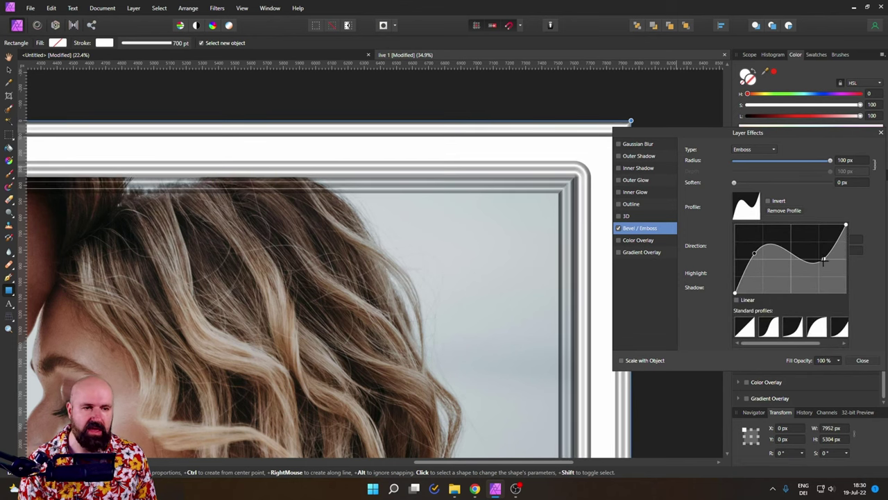
pyautogui.moveTo(824, 259); pyautogui.dragTo(772, 286)
pyautogui.moveTo(825, 257)
pyautogui.mouseDown()
pyautogui.moveTo(821, 246)
pyautogui.moveTo(836, 263)
pyautogui.mouseUp()
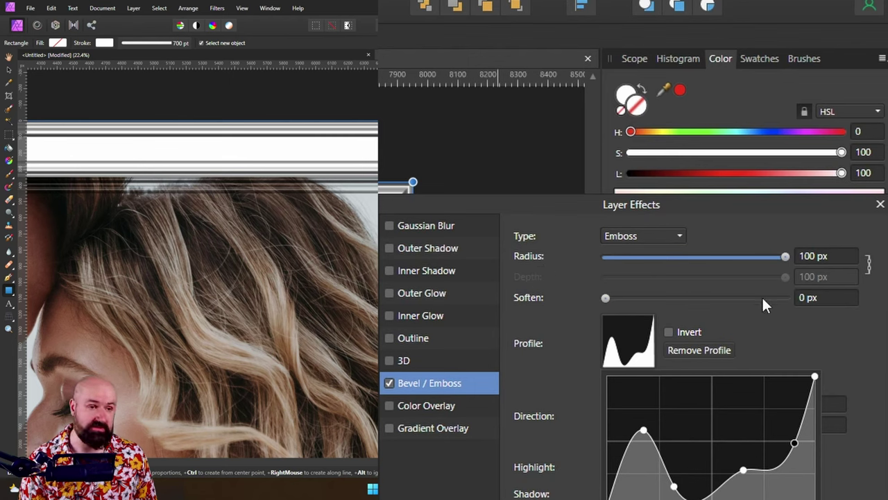
# Set the emboss radius to 150 px, choose a smooth profile and close Layer Effects
pyautogui.click(815, 256)
pyautogui.click(784, 256)
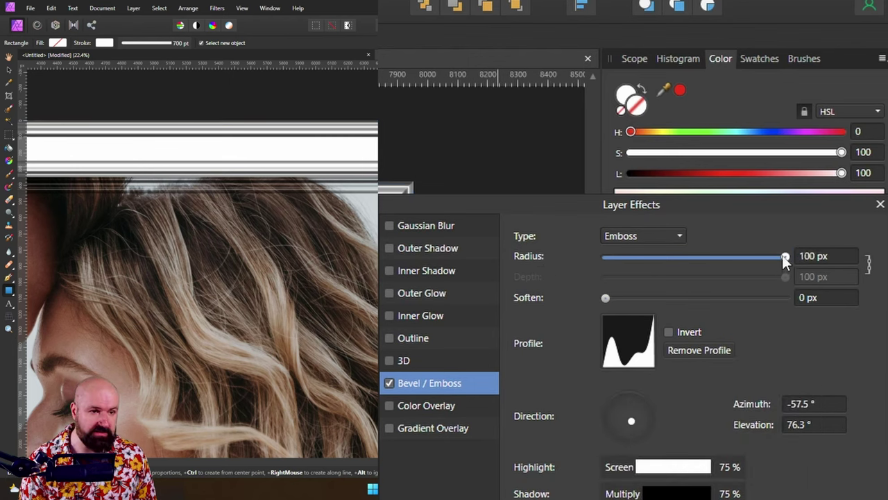
pyautogui.click(841, 256)
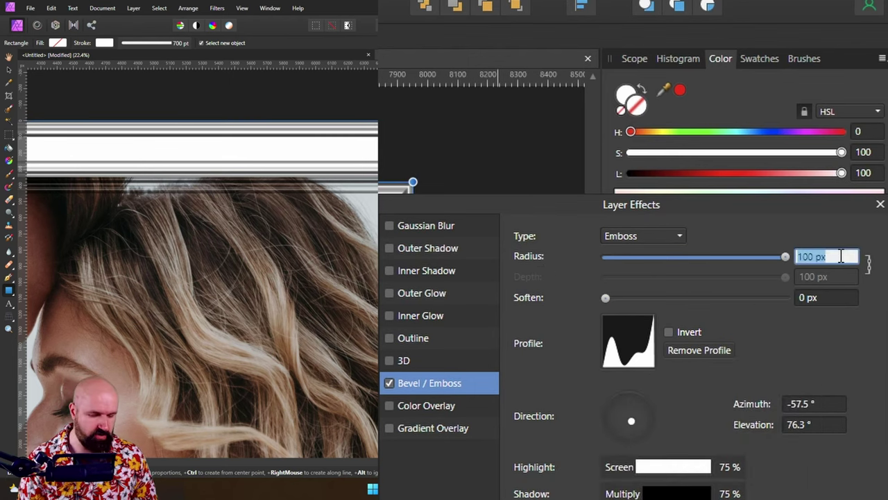
pyautogui.write('150')
pyautogui.press('Return')
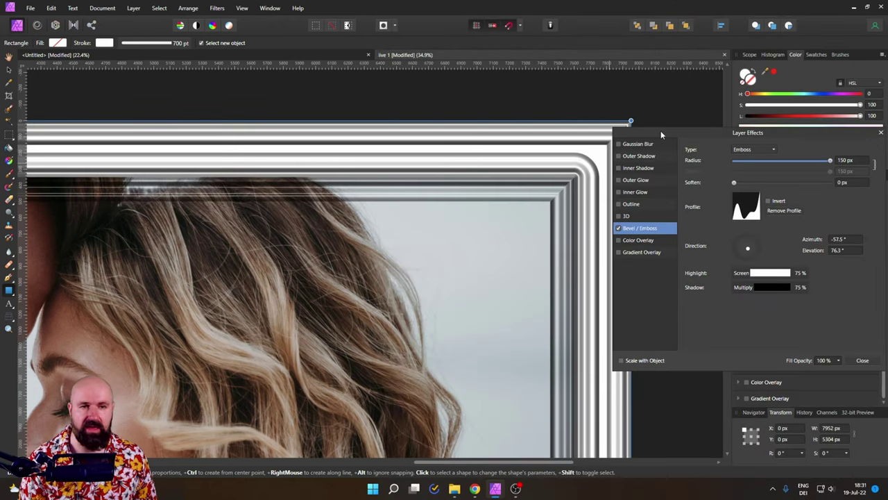
pyautogui.moveTo(660, 133); pyautogui.dragTo(692, 133)
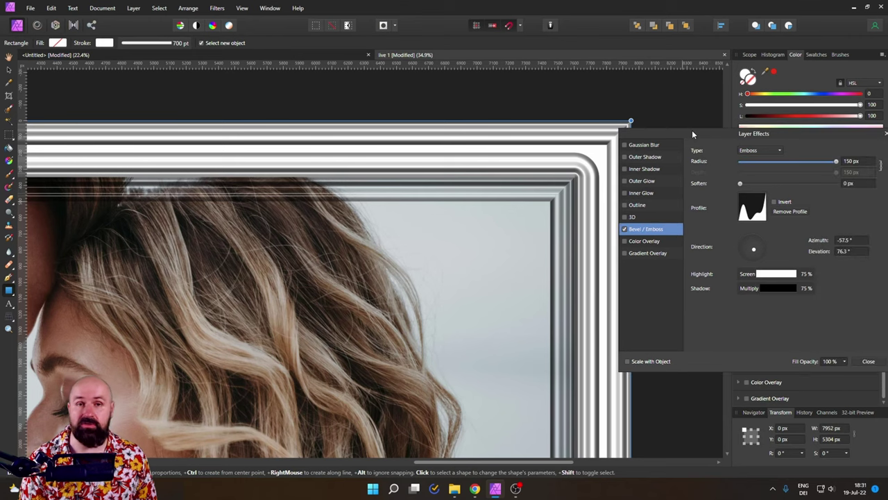
pyautogui.click(753, 208)
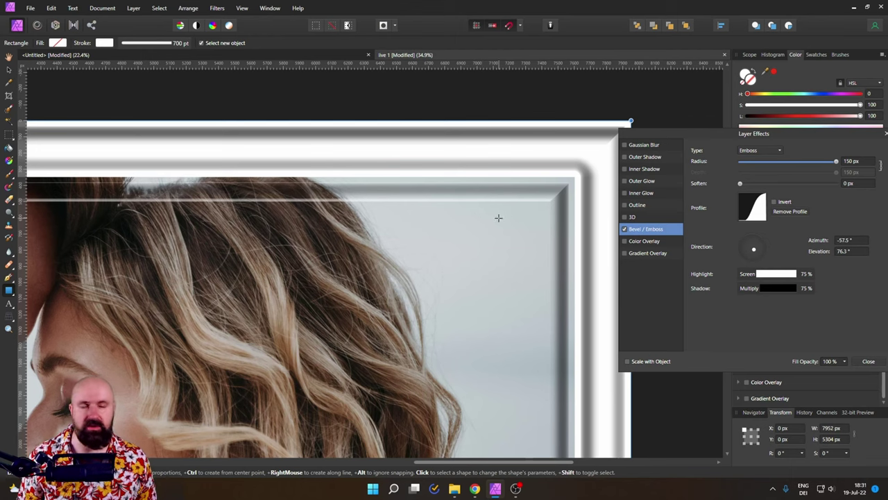
pyautogui.moveTo(747, 131); pyautogui.dragTo(677, 122)
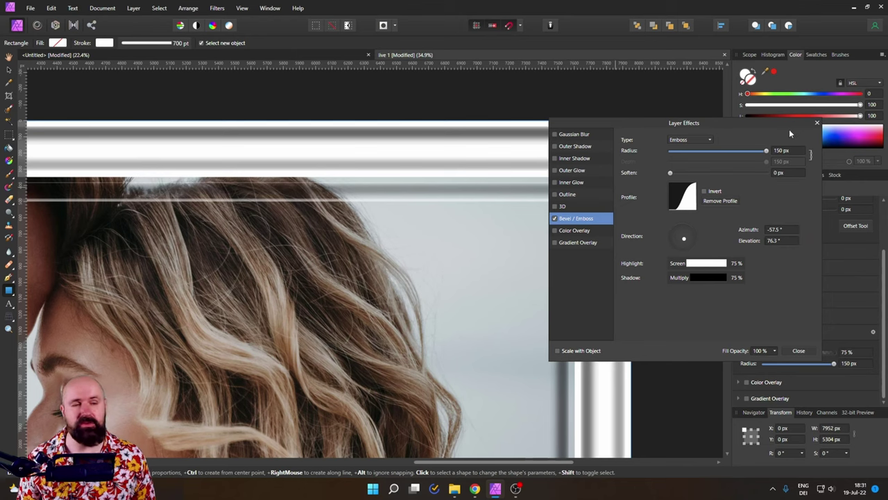
pyautogui.click(817, 123)
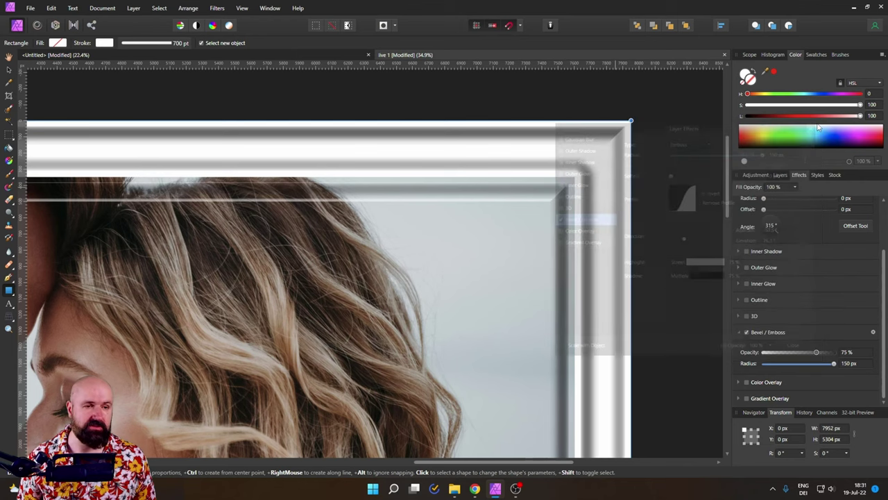
# Put the rasterized frame pixel layer into a group
pyautogui.click(780, 176)
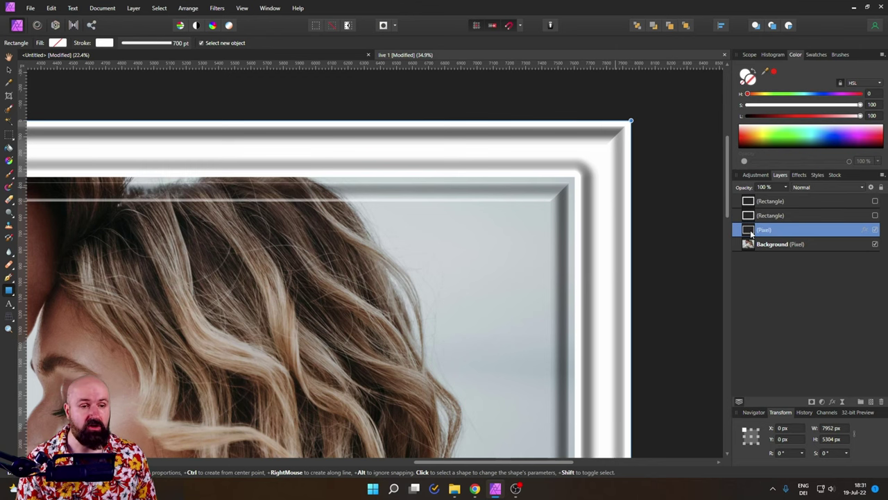
pyautogui.rightClick(633, 112)
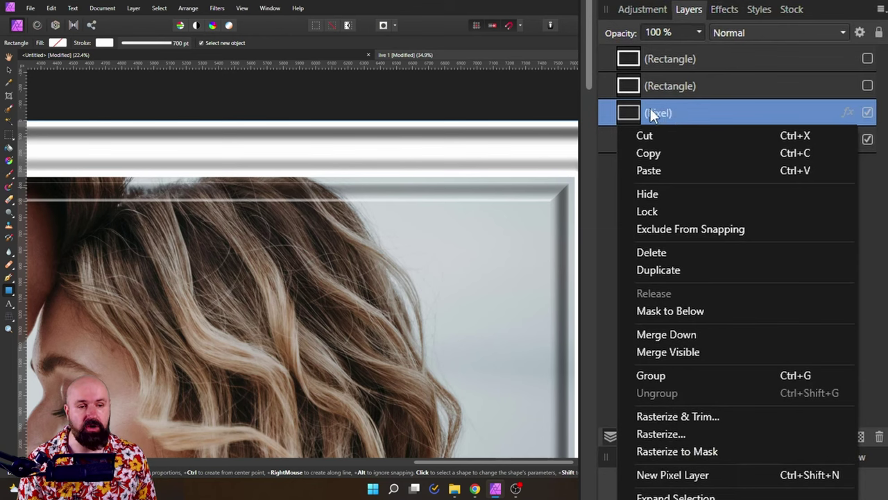
pyautogui.click(658, 378)
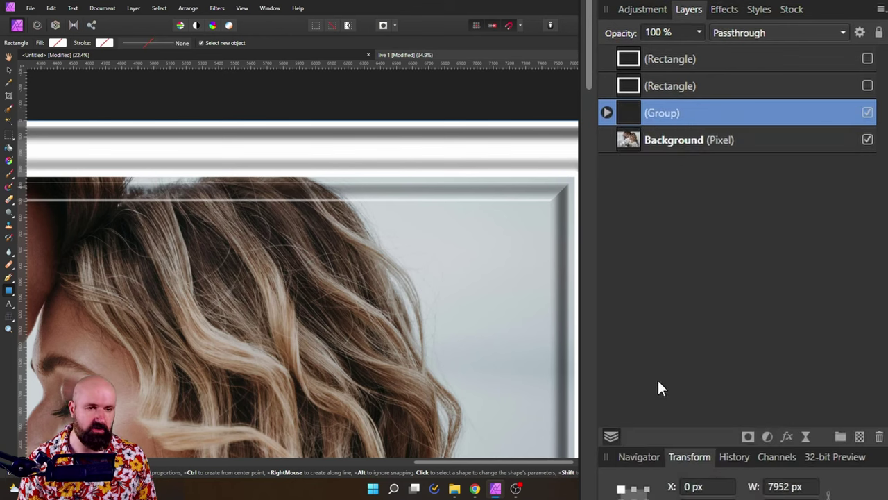
# Show the second rectangle copy and mask it to the frame group below
pyautogui.click(644, 84)
pyautogui.click(868, 86)
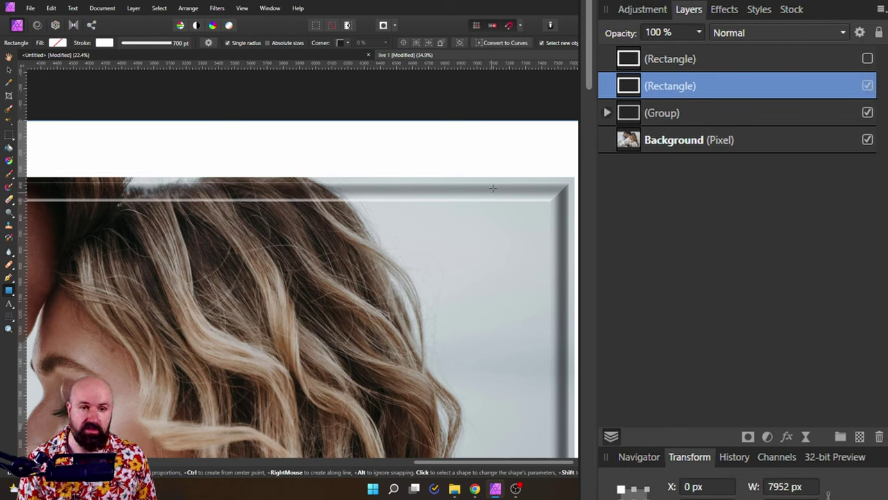
pyautogui.rightClick(634, 86)
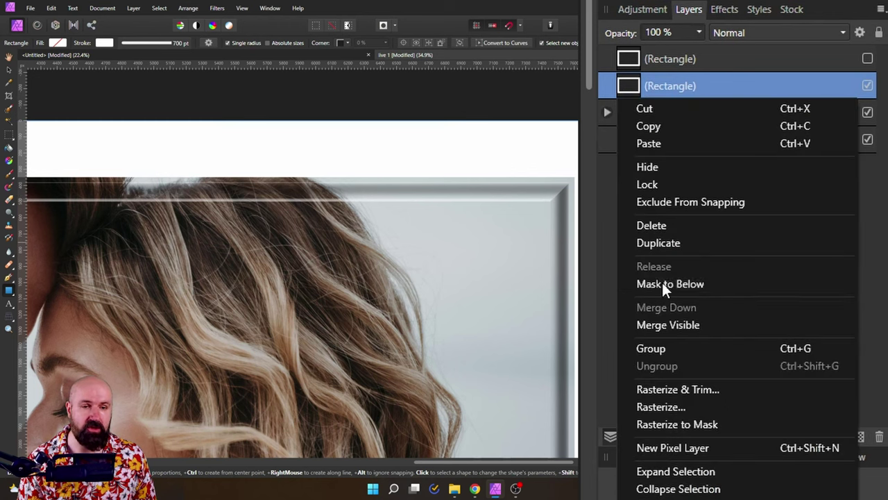
pyautogui.click(662, 284)
pyautogui.click(610, 88)
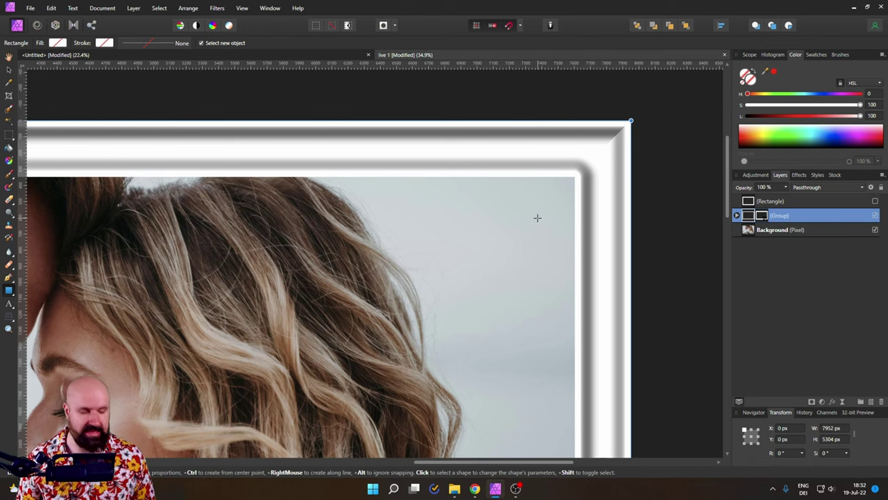
# Scale the Background wedding photo evenly from its centre to sit inside the frame, then deselect
pyautogui.hotkey('ctrl', '0')
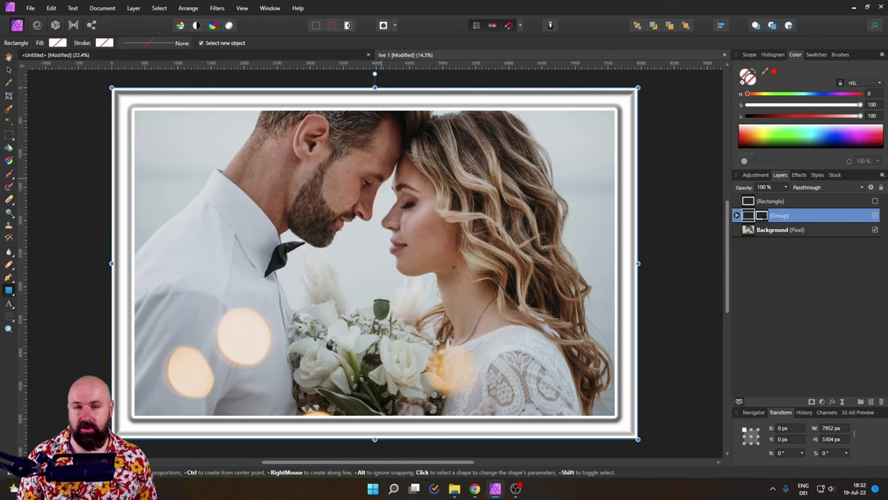
pyautogui.click(751, 234)
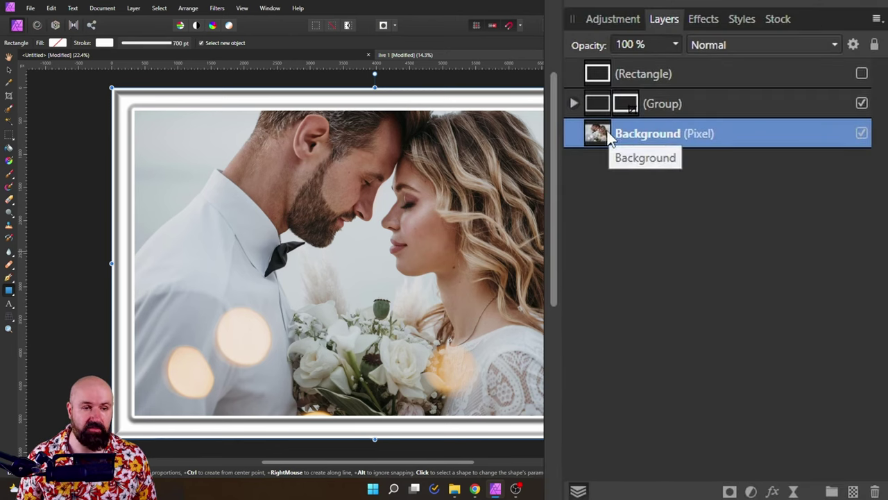
pyautogui.click(874, 46)
pyautogui.click(841, 132)
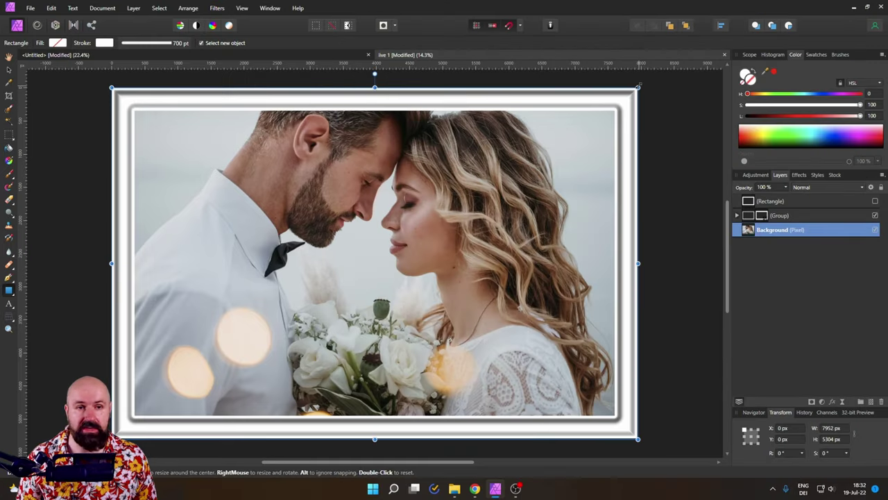
pyautogui.moveTo(638, 88); pyautogui.dragTo(620, 104)
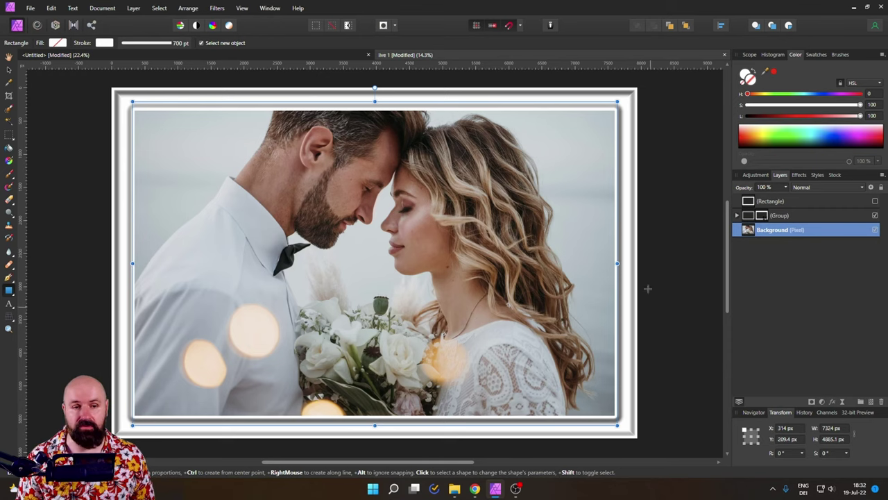
pyautogui.click(9, 70)
pyautogui.click(67, 114)
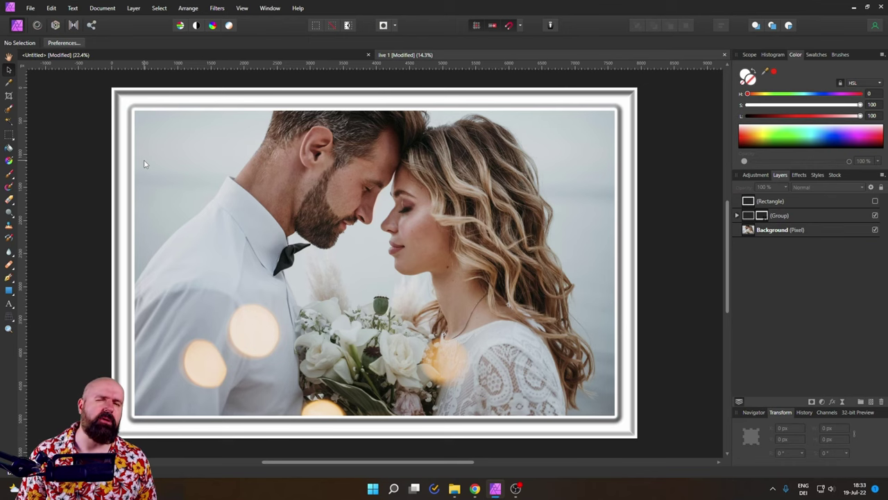
# In File Explorer's AP Gold Frame folder, select the katie-harp gold foil image
pyautogui.click(455, 489)
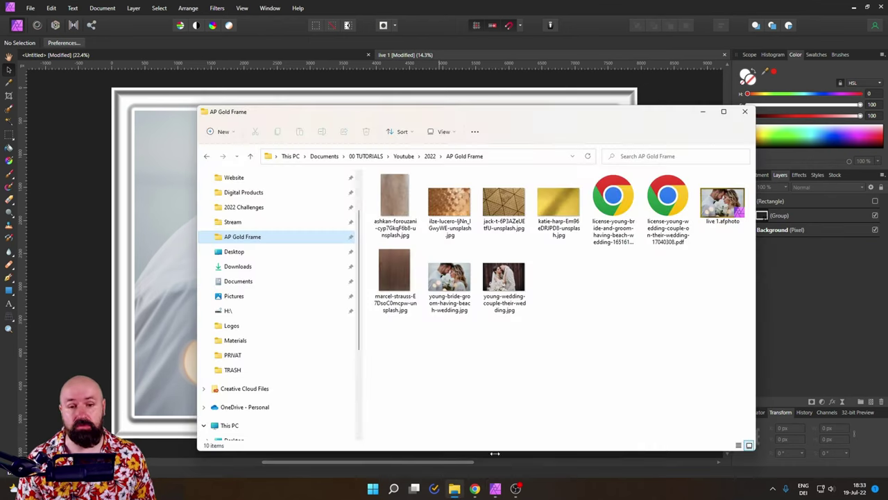
pyautogui.click(564, 200)
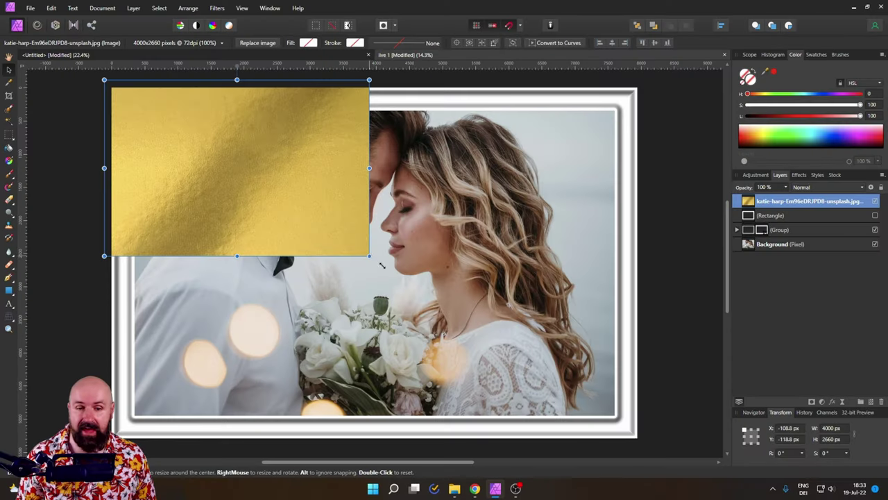
# Enlarge the gold foil texture over the frame and group it
pyautogui.moveTo(369, 256); pyautogui.dragTo(653, 436)
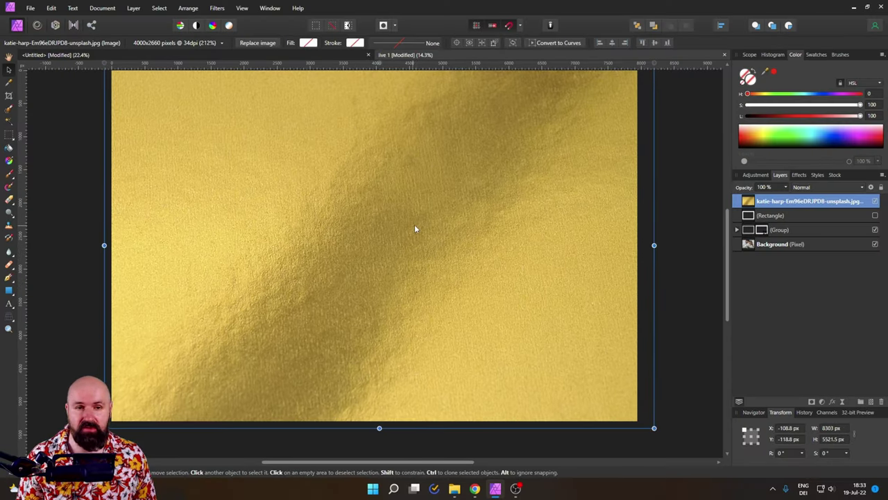
pyautogui.scroll(2, 443, 200)
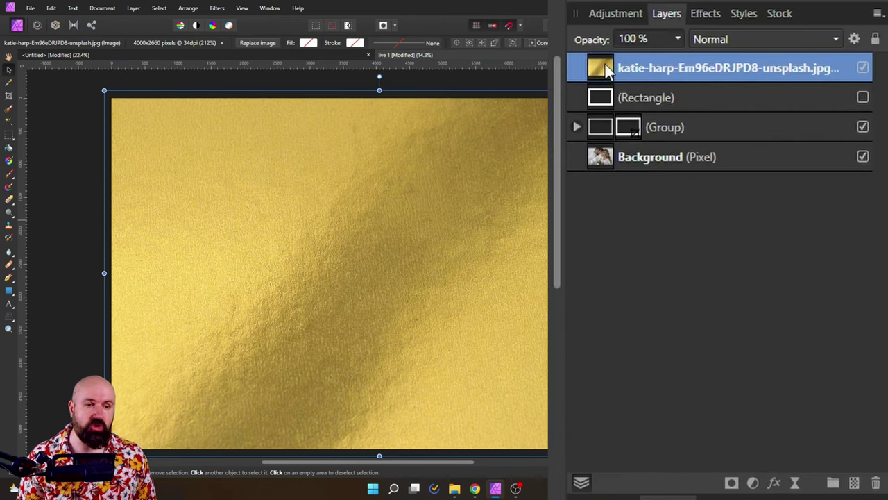
pyautogui.rightClick(750, 200)
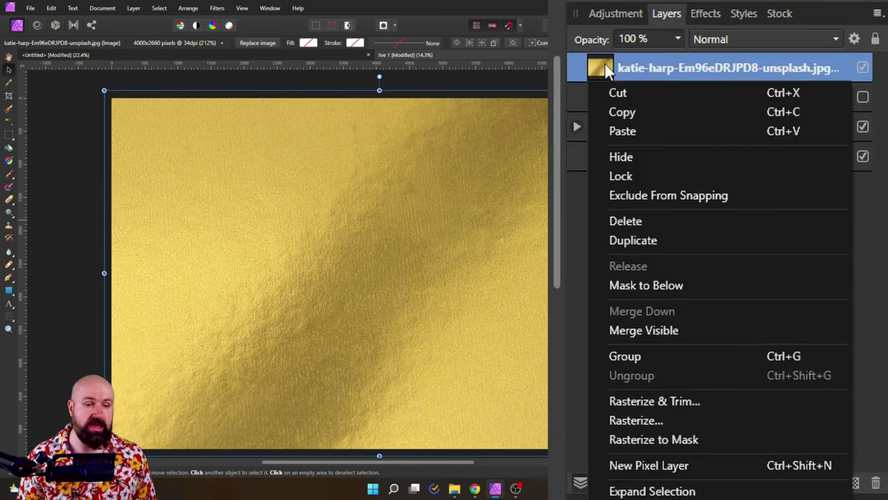
pyautogui.click(630, 356)
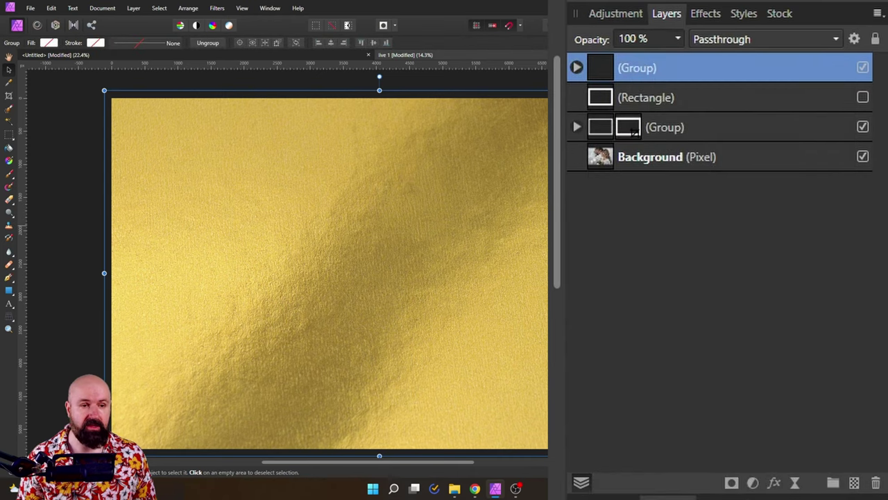
# Move the frame Rectangle to the top, show it, and mask it to the gold group below
pyautogui.click(612, 97)
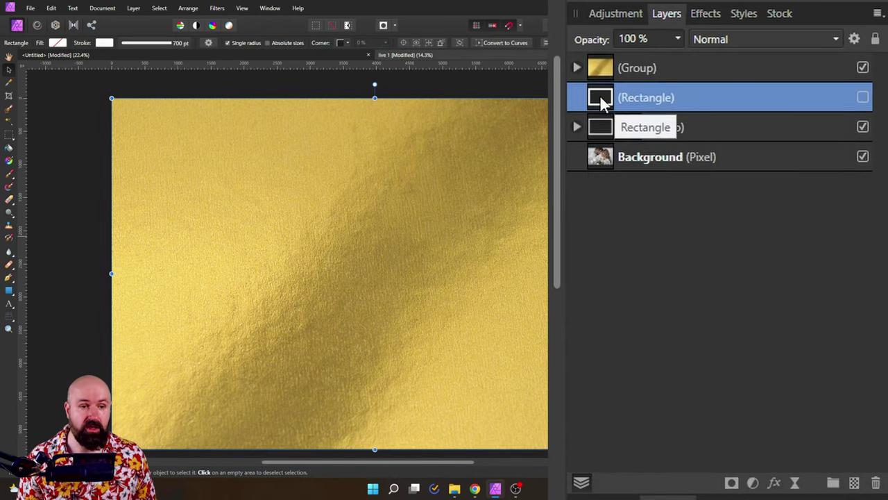
pyautogui.moveTo(601, 101); pyautogui.dragTo(601, 59)
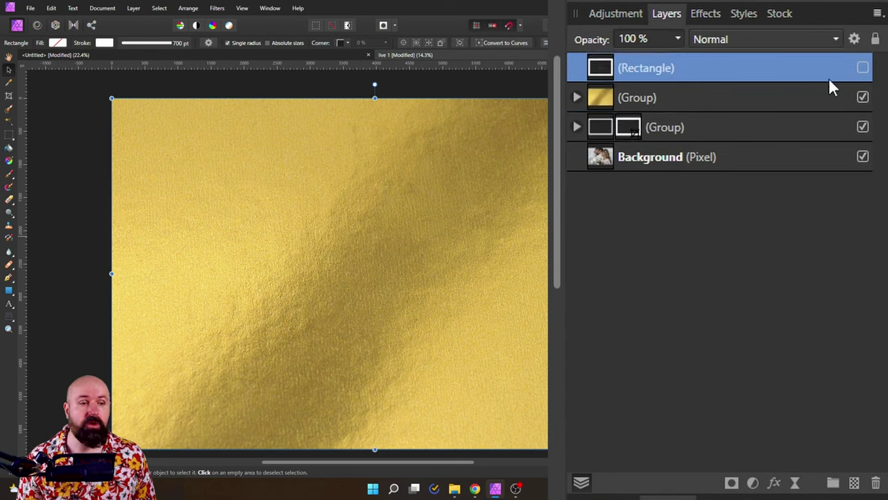
pyautogui.click(863, 68)
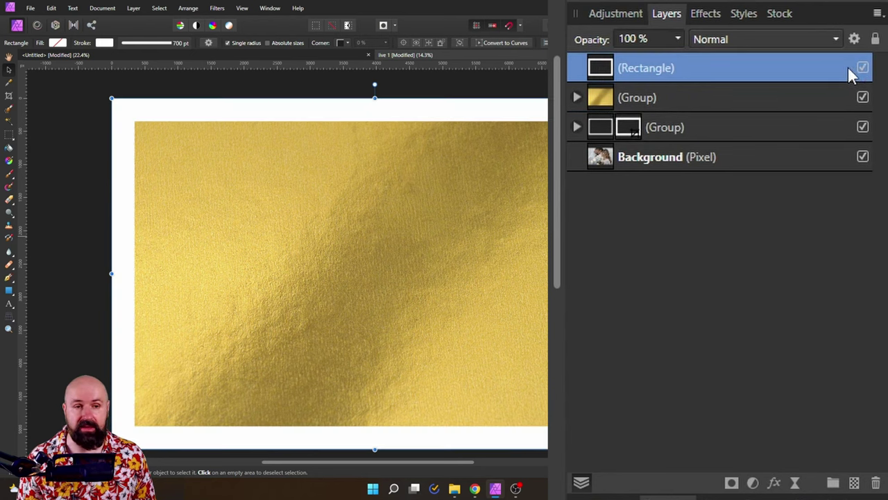
pyautogui.rightClick(601, 65)
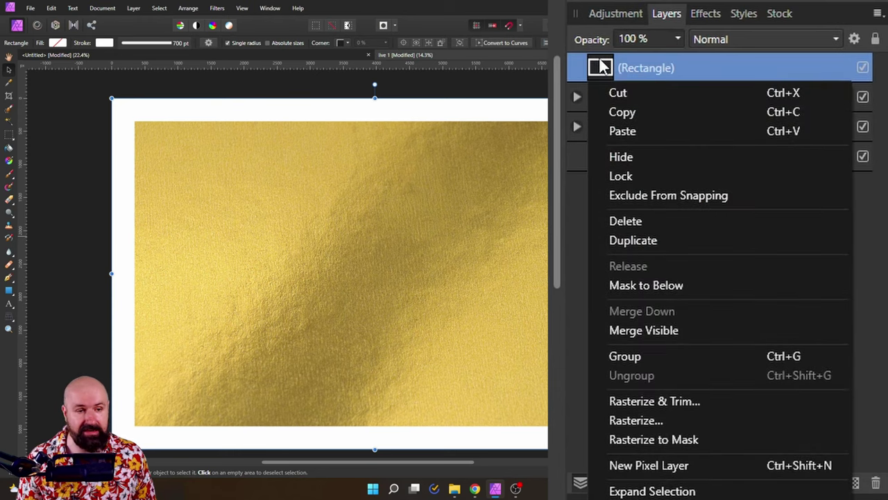
pyautogui.click(618, 285)
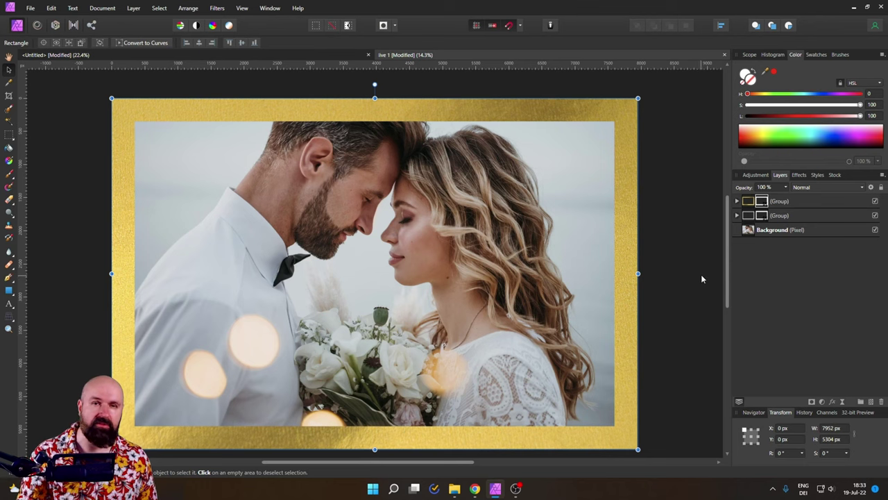
pyautogui.click(751, 203)
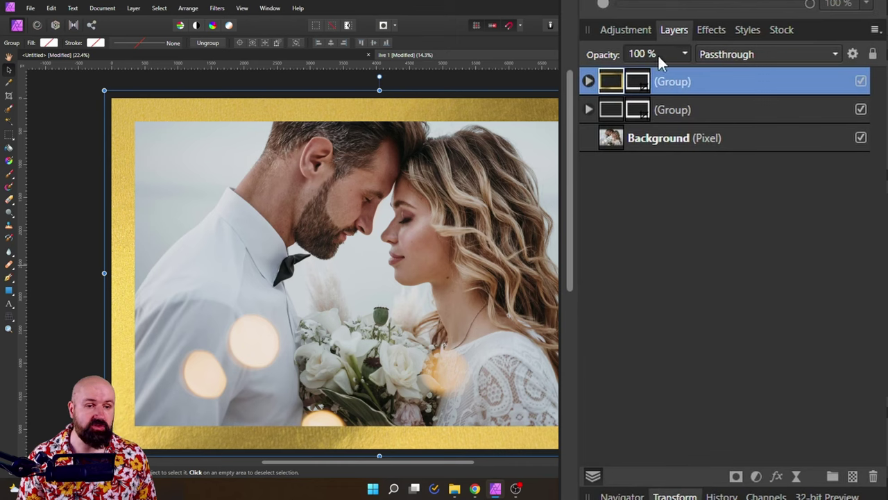
# Set the gold frame group's blend mode to Multiply, then select the gold image inside it
pyautogui.click(722, 55)
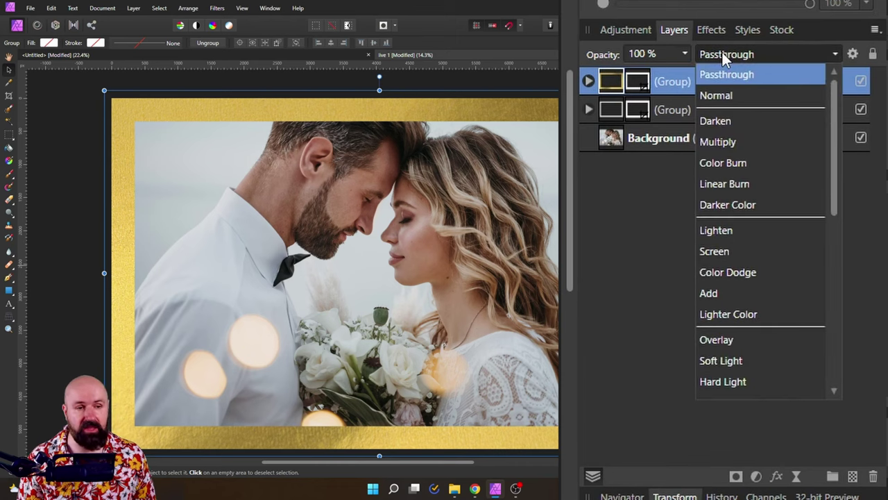
pyautogui.click(715, 140)
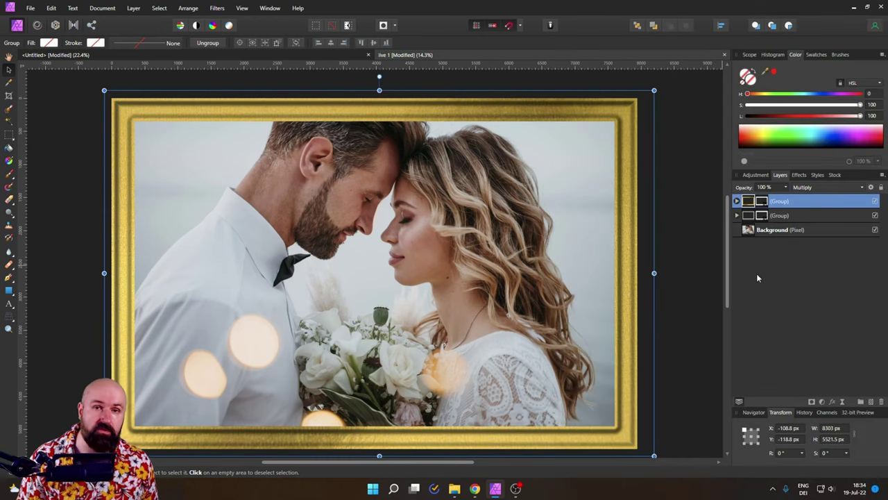
pyautogui.click(738, 201)
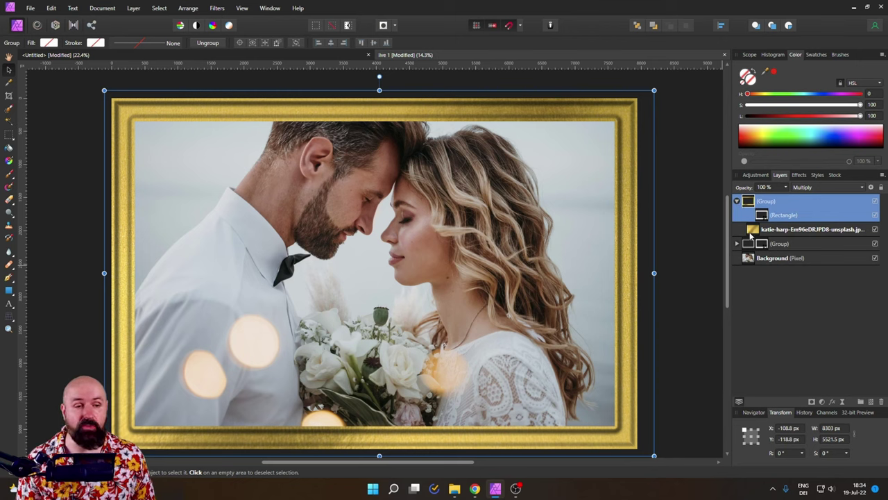
pyautogui.click(751, 232)
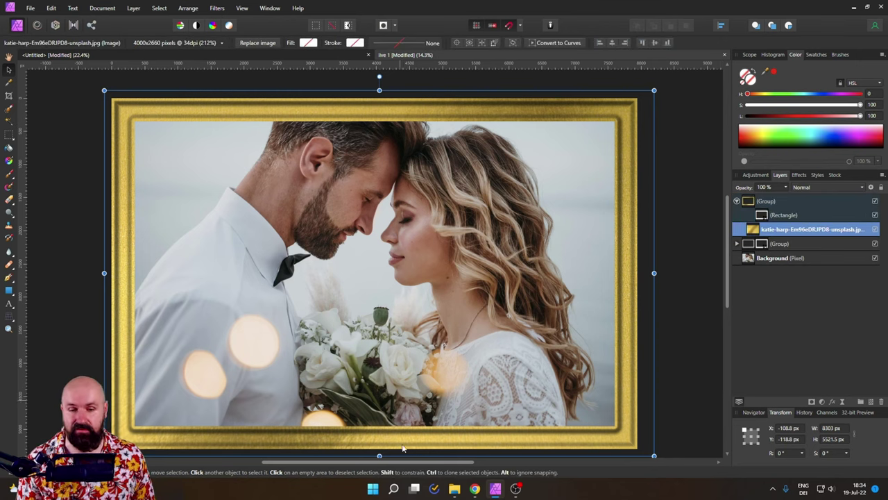
# Bring in the light wood texture, rotate it 90°, enlarge it, and place it inside the frame group
pyautogui.click(454, 489)
pyautogui.click(401, 196)
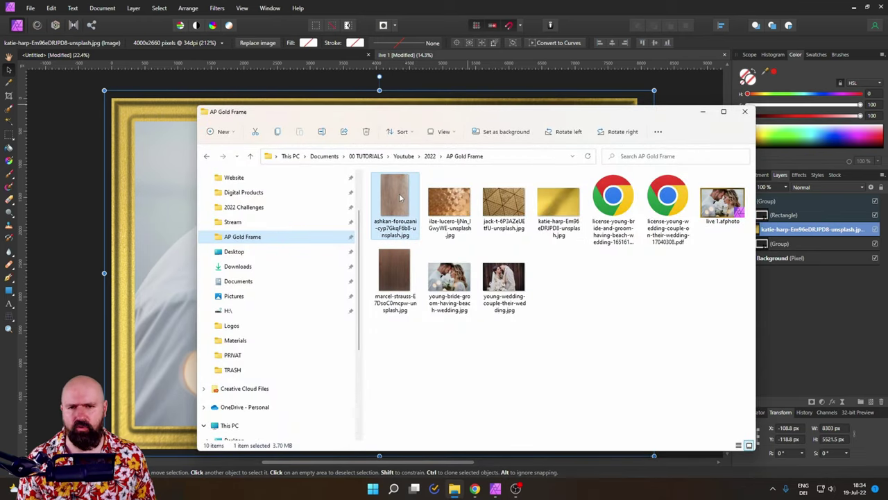
pyautogui.moveTo(141, 174); pyautogui.dragTo(143, 175)
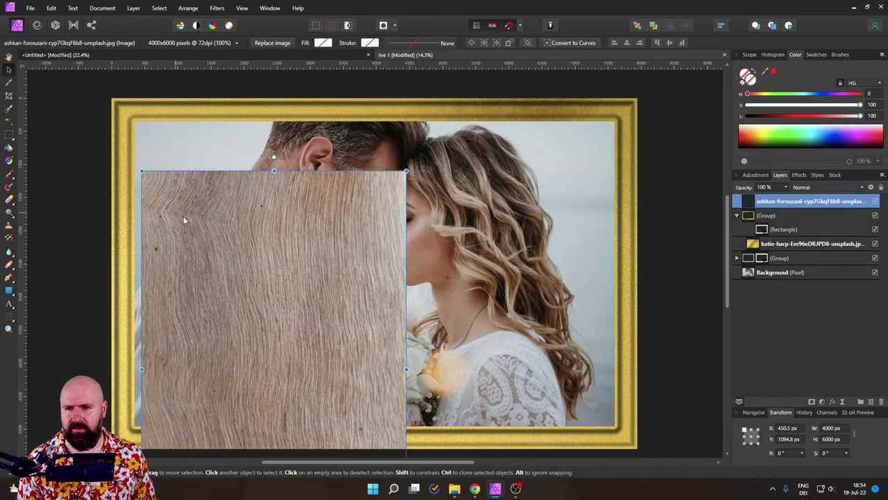
pyautogui.moveTo(198, 220); pyautogui.dragTo(274, 185)
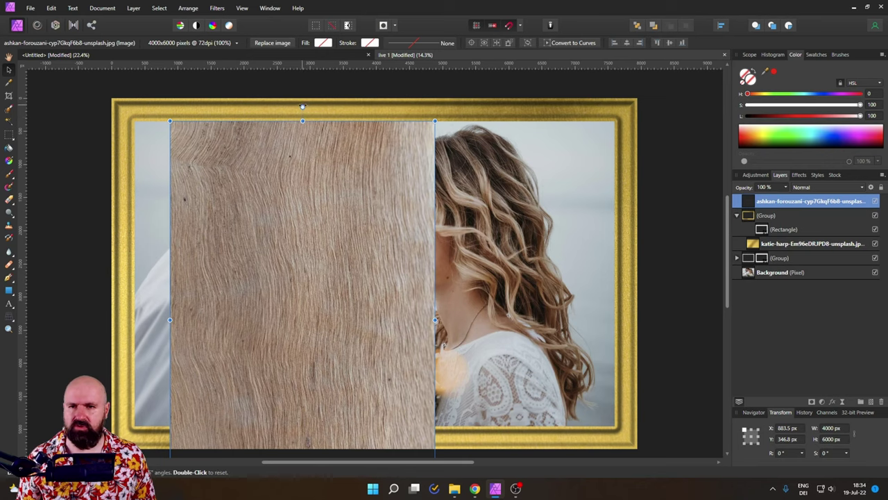
pyautogui.moveTo(302, 104); pyautogui.dragTo(111, 320)
pyautogui.moveTo(188, 291); pyautogui.dragTo(188, 192)
pyautogui.moveTo(500, 351); pyautogui.dragTo(650, 439)
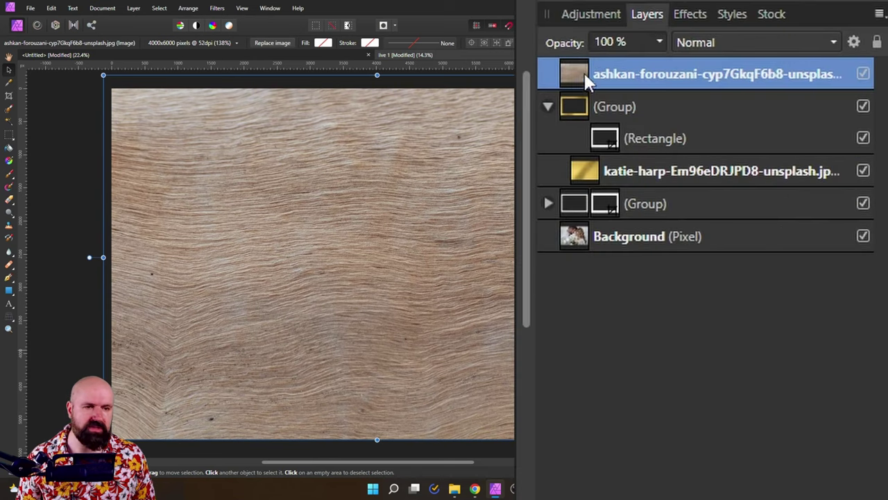
pyautogui.moveTo(751, 200); pyautogui.dragTo(753, 241)
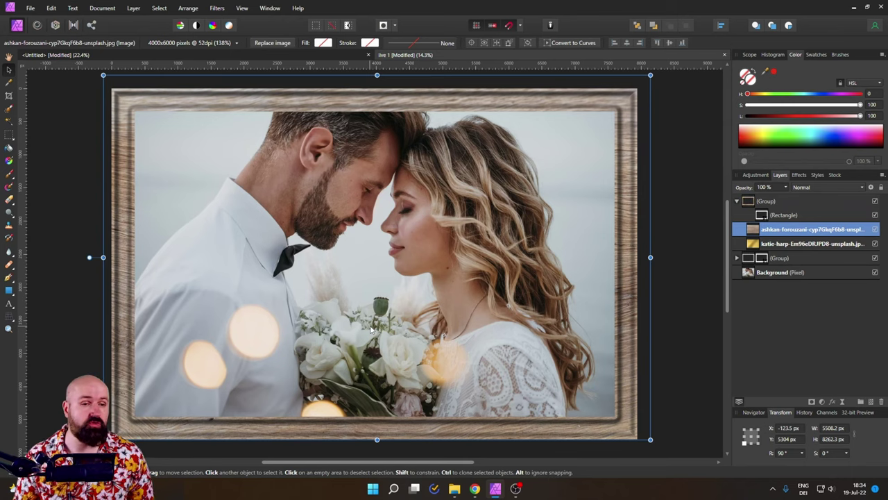
# Add a Curves adjustment that darkens the wood, then hide it
pyautogui.click(822, 401)
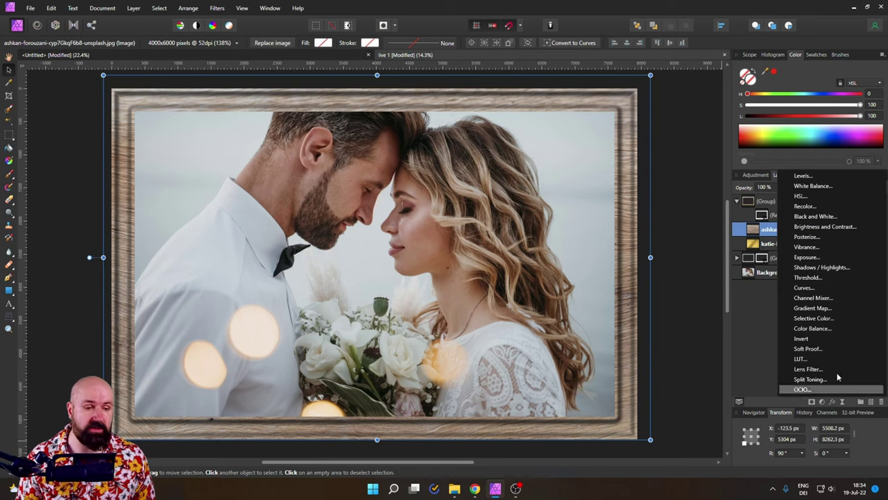
pyautogui.click(807, 287)
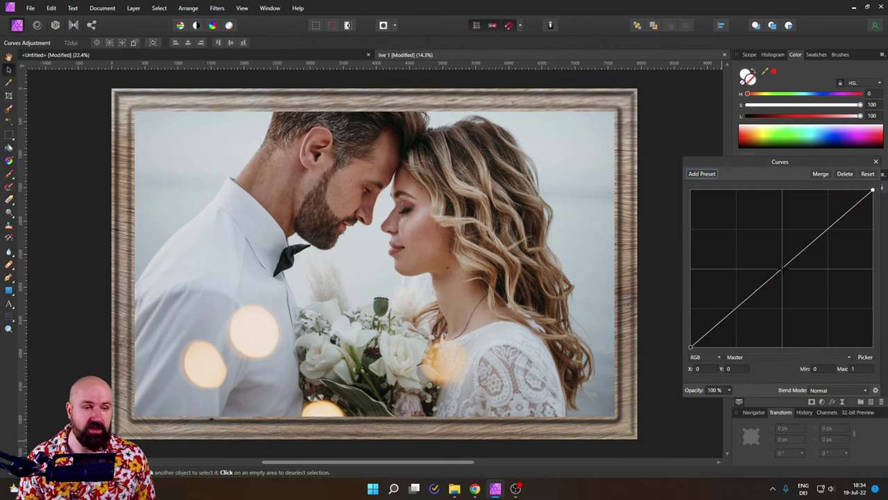
pyautogui.moveTo(782, 270); pyautogui.dragTo(798, 294)
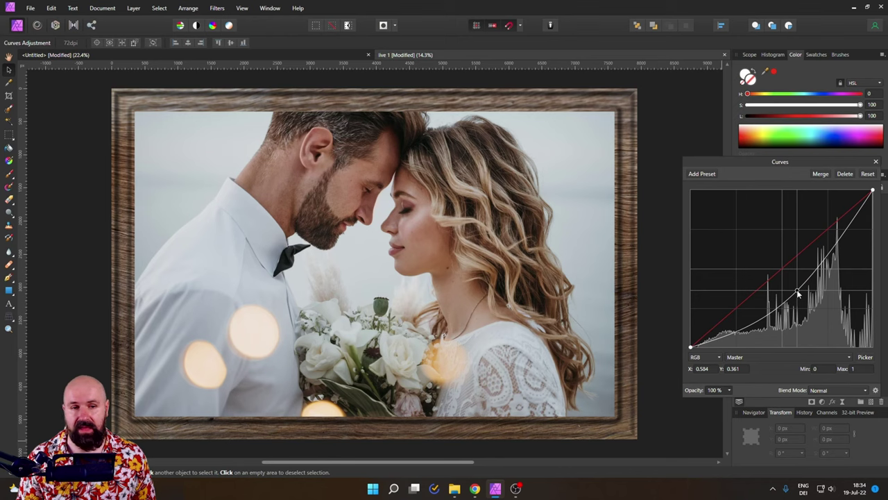
pyautogui.click(876, 161)
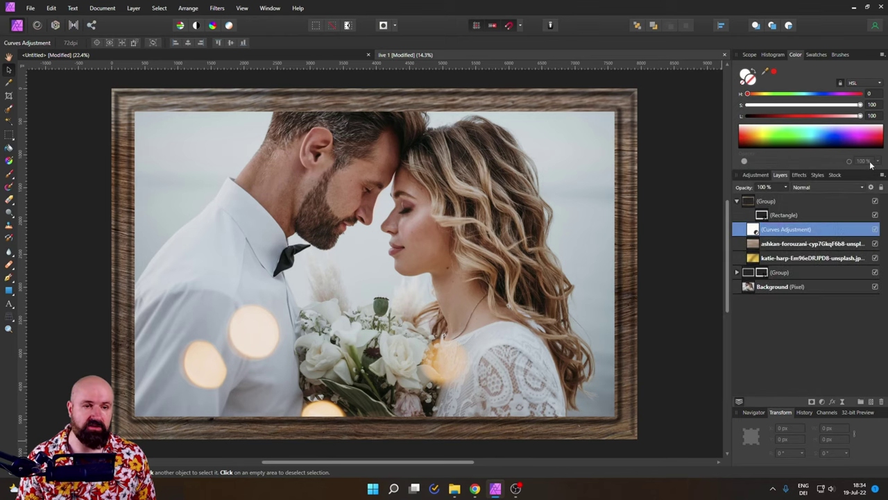
pyautogui.click(755, 247)
pyautogui.click(875, 230)
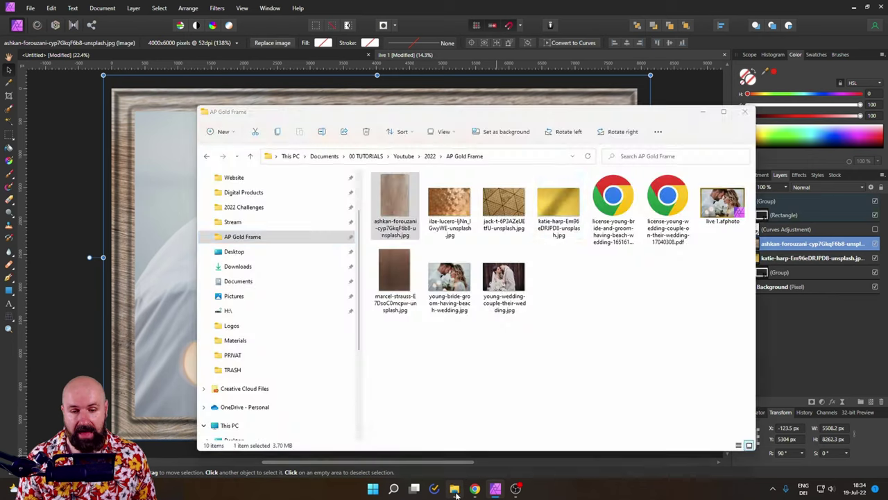
# Import the copper hexagon texture, rotate it 180°, and clip it inside the frame group
pyautogui.click(454, 488)
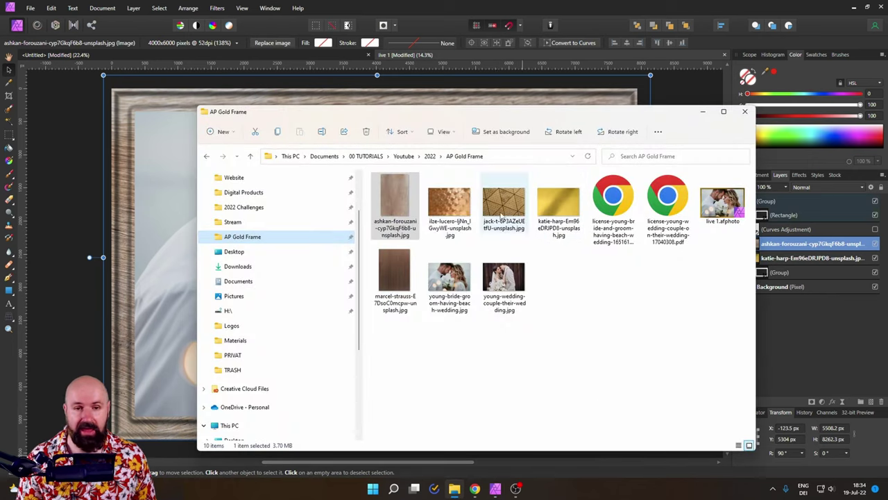
pyautogui.click(450, 207)
pyautogui.moveTo(181, 199); pyautogui.dragTo(184, 201)
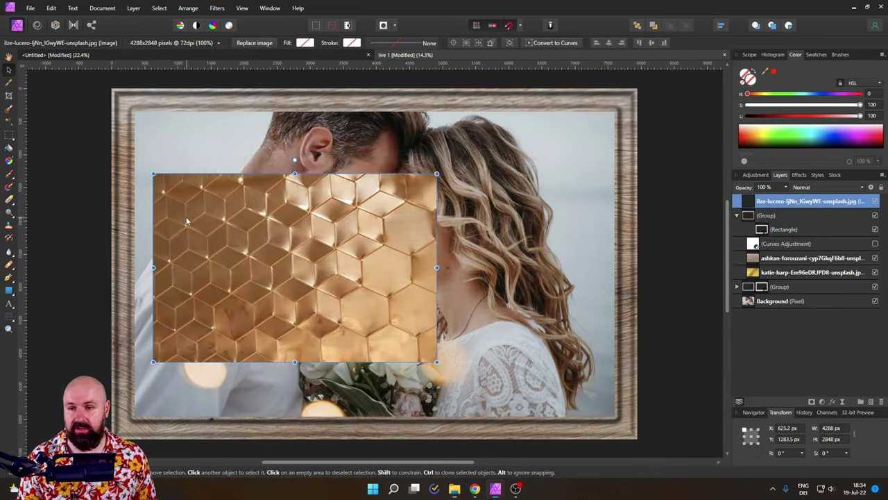
pyautogui.moveTo(428, 366); pyautogui.dragTo(660, 449)
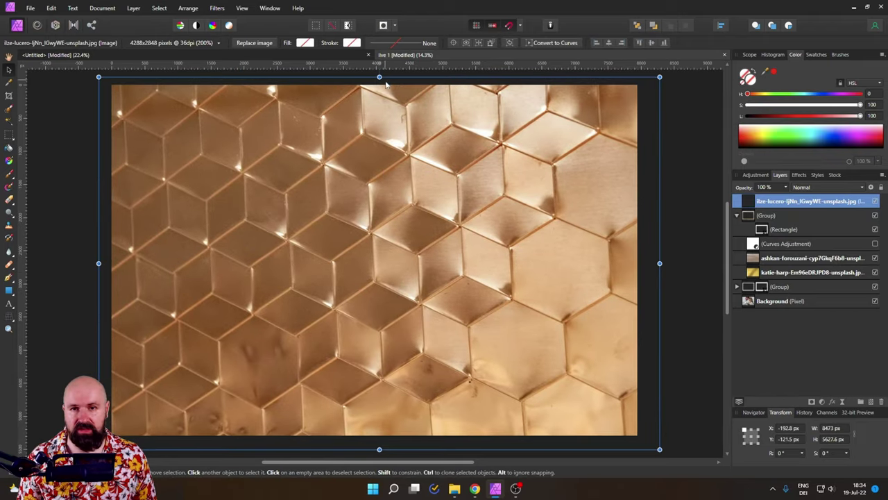
pyautogui.scroll(1, 454, 160)
pyautogui.moveTo(385, 82); pyautogui.dragTo(381, 351)
pyautogui.moveTo(752, 238); pyautogui.dragTo(752, 236)
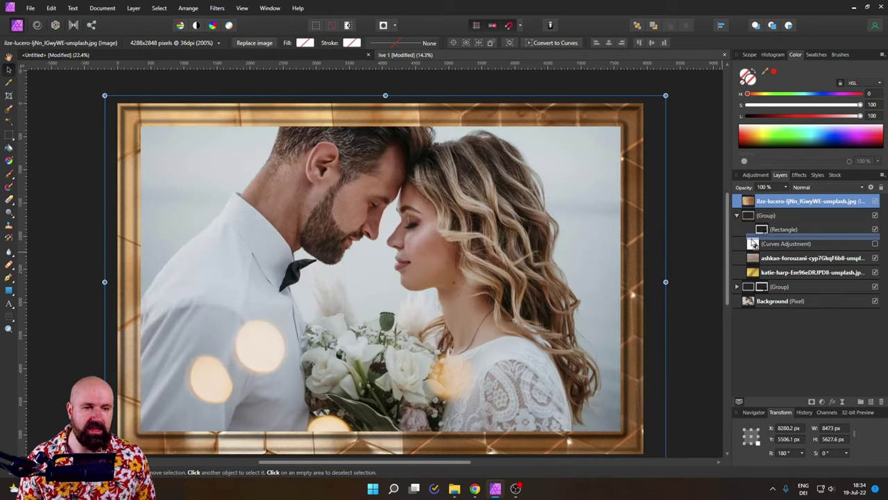
pyautogui.moveTo(688, 241); pyautogui.dragTo(681, 215)
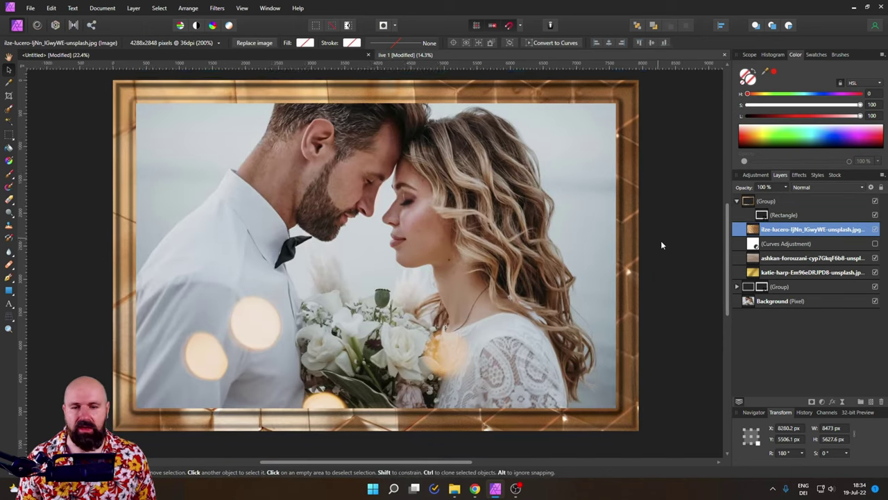
pyautogui.click(697, 250)
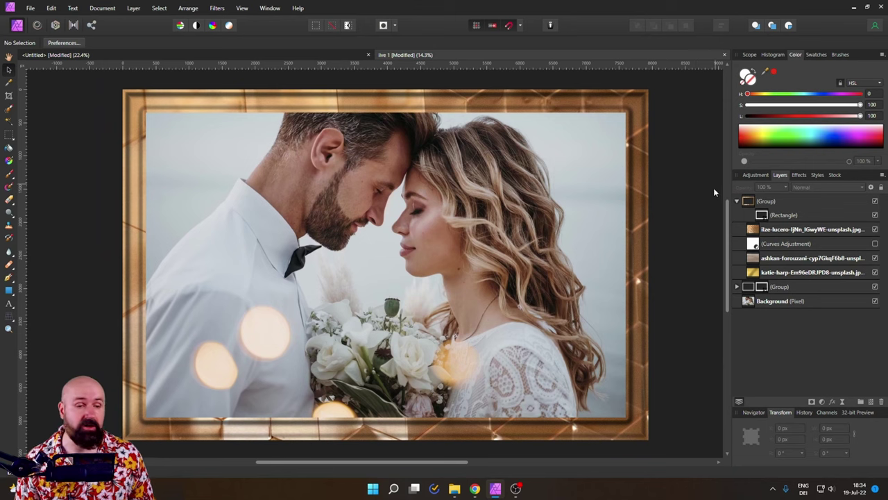
# Select the frame's embossed Pixel layer and open its Bevel / Emboss profile curve
pyautogui.click(738, 285)
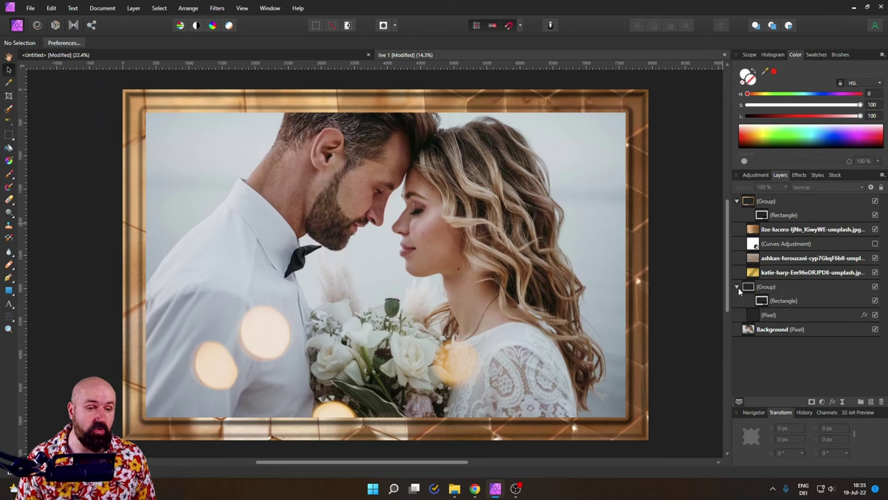
pyautogui.click(767, 317)
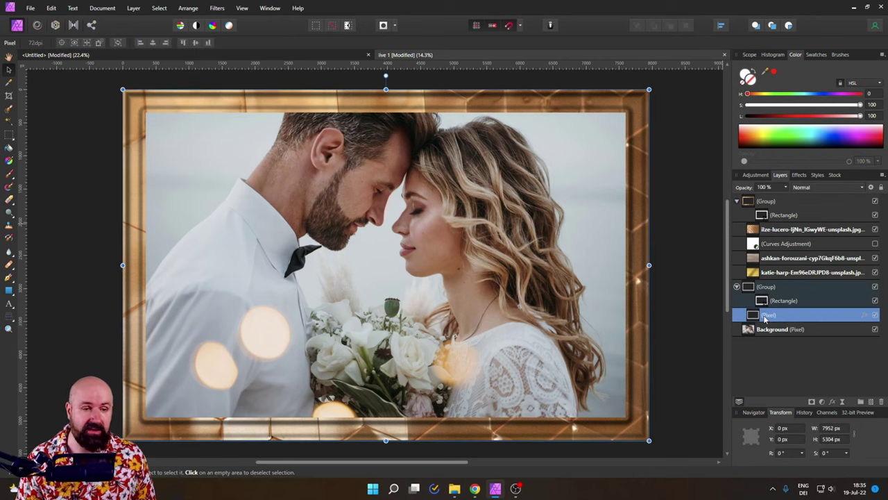
pyautogui.click(799, 175)
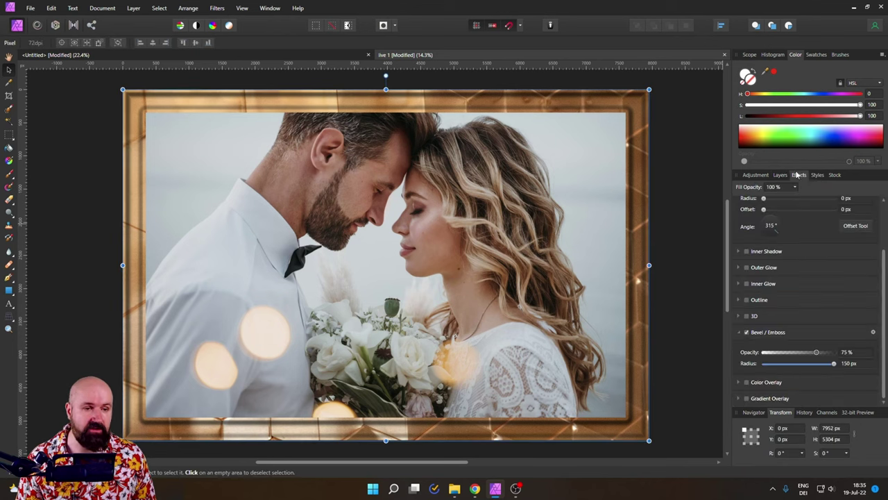
pyautogui.click(874, 333)
pyautogui.click(683, 200)
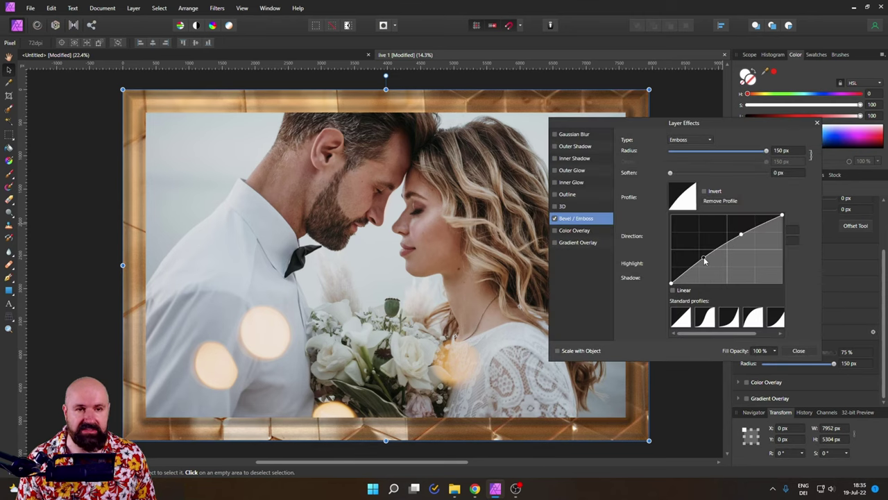
# Shape the emboss profile with a peak and dip, and light it from 165.3° azimuth, 69.1° elevation
pyautogui.moveTo(708, 270); pyautogui.dragTo(690, 231)
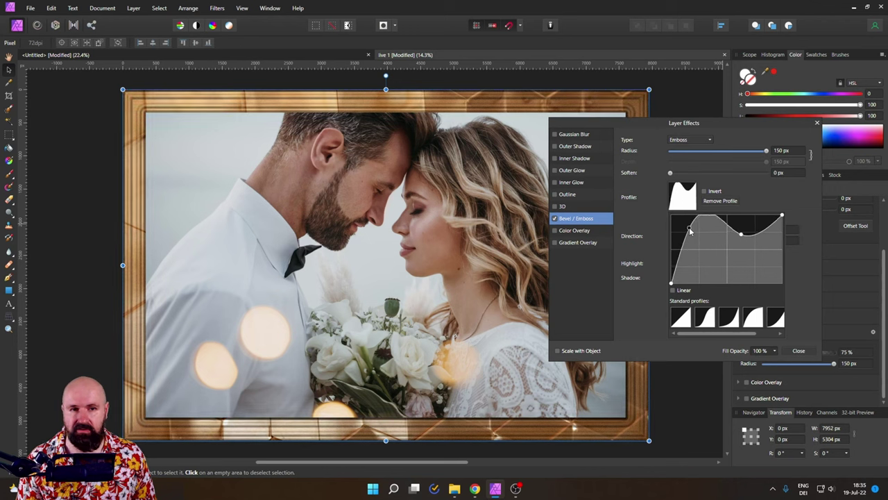
pyautogui.moveTo(741, 235); pyautogui.dragTo(745, 254)
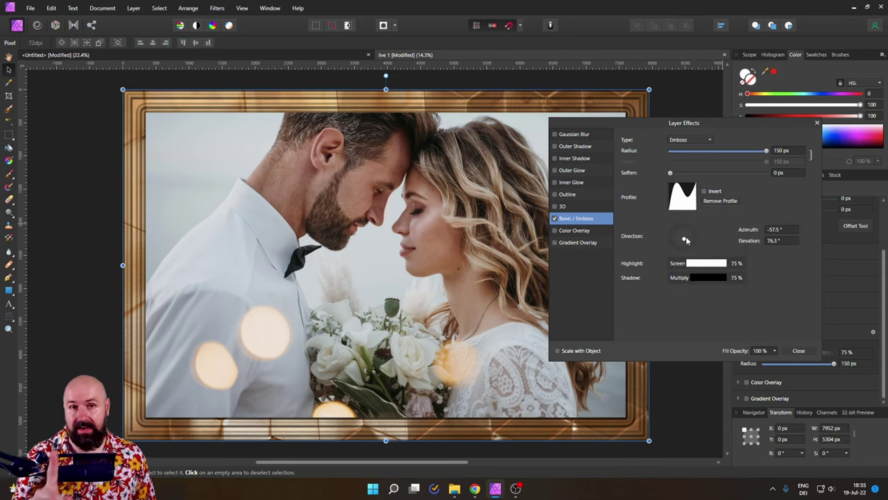
pyautogui.moveTo(686, 241)
pyautogui.mouseDown()
pyautogui.moveTo(672, 236)
pyautogui.moveTo(675, 243)
pyautogui.moveTo(689, 233)
pyautogui.moveTo(693, 245)
pyautogui.moveTo(679, 238)
pyautogui.mouseUp()
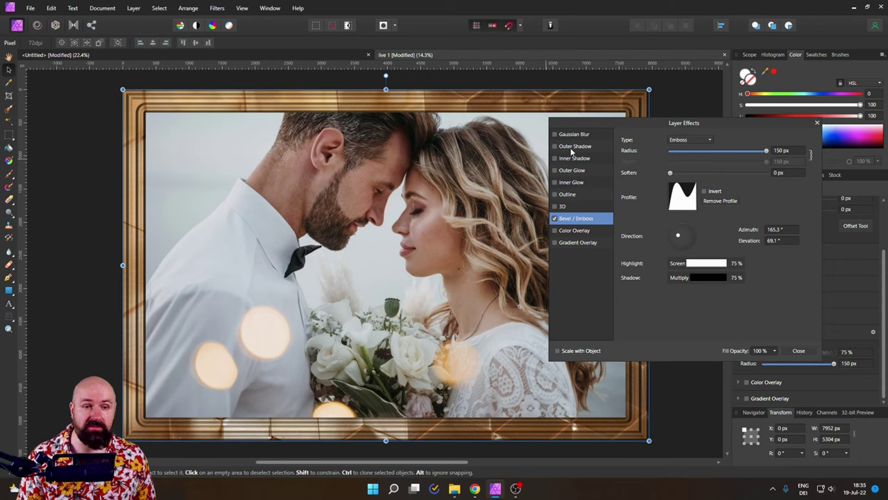
pyautogui.scroll(5, 145, 120)
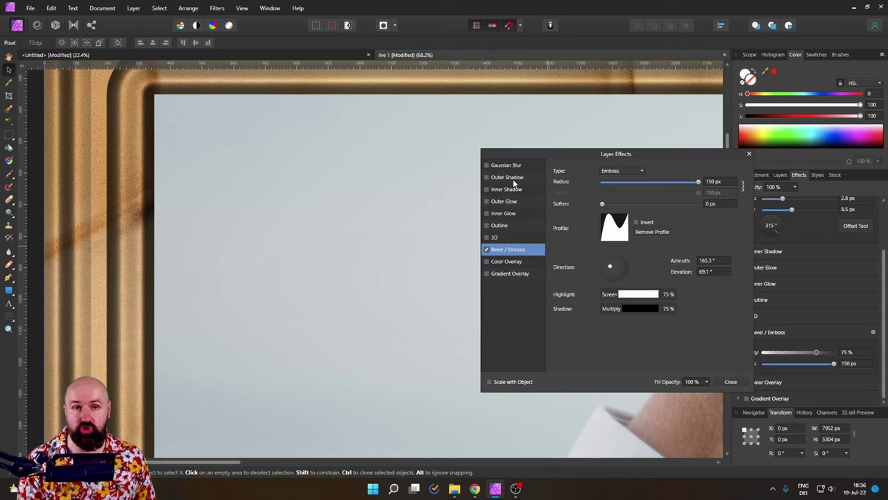
# Close the pixel layer's effects, select the lower frame group, and open its effects
pyautogui.click(748, 153)
pyautogui.click(780, 175)
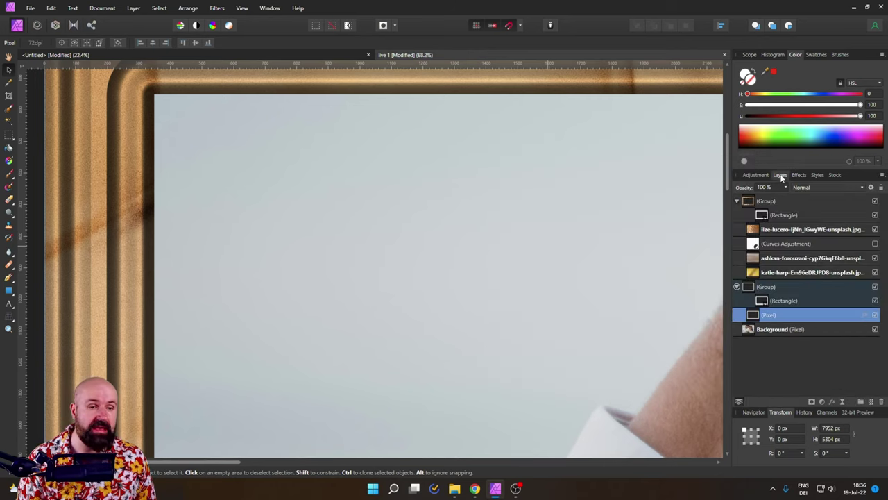
pyautogui.click(760, 288)
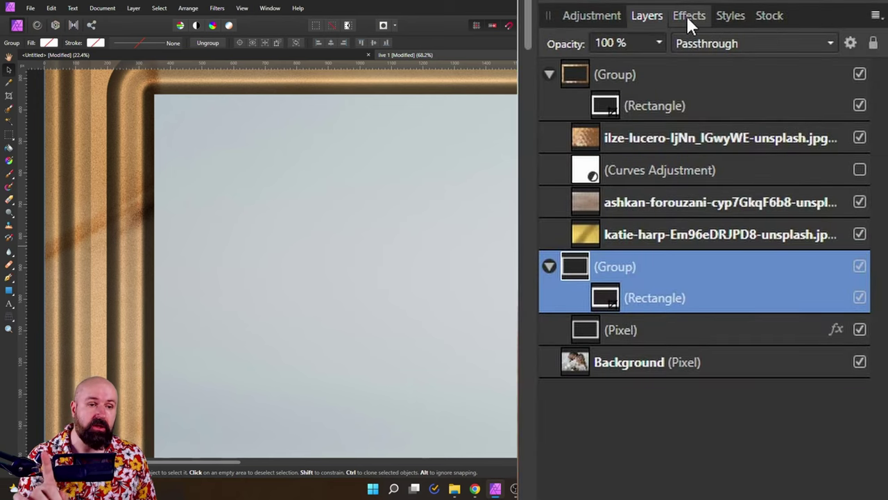
pyautogui.click(689, 21)
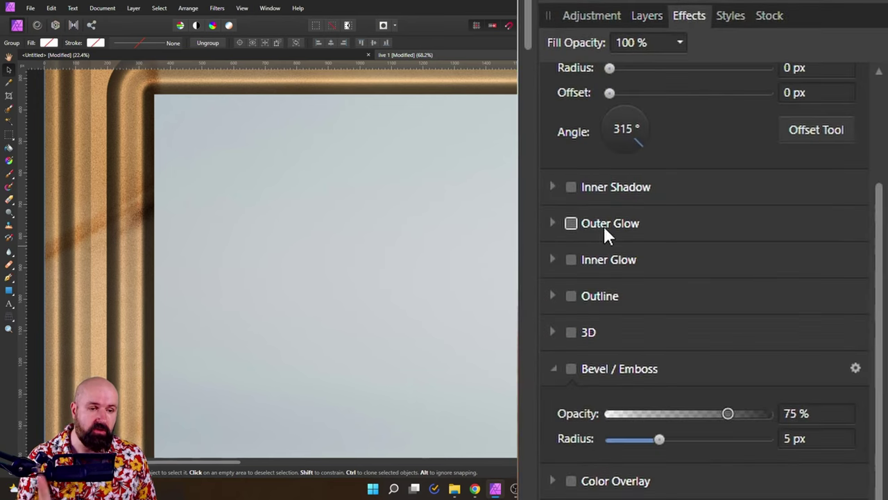
# Set the black Outer Shadow to 50% opacity, 9.5 px radius and 32.2 px offset
pyautogui.scroll(3, 601, 225)
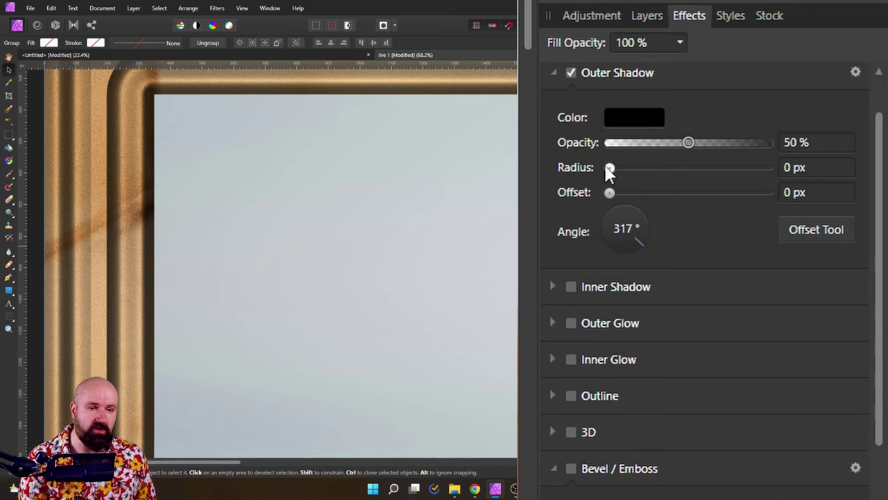
pyautogui.moveTo(610, 168); pyautogui.dragTo(676, 169)
pyautogui.moveTo(610, 192); pyautogui.dragTo(719, 184)
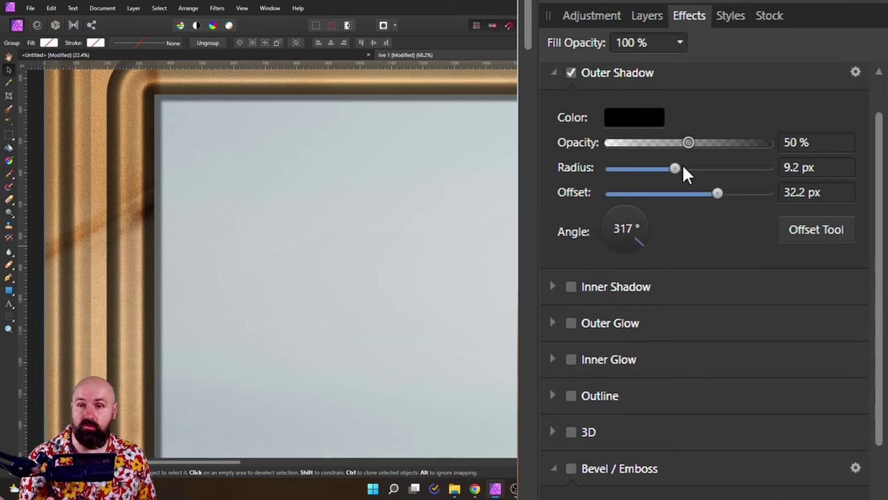
pyautogui.moveTo(674, 171); pyautogui.dragTo(794, 248)
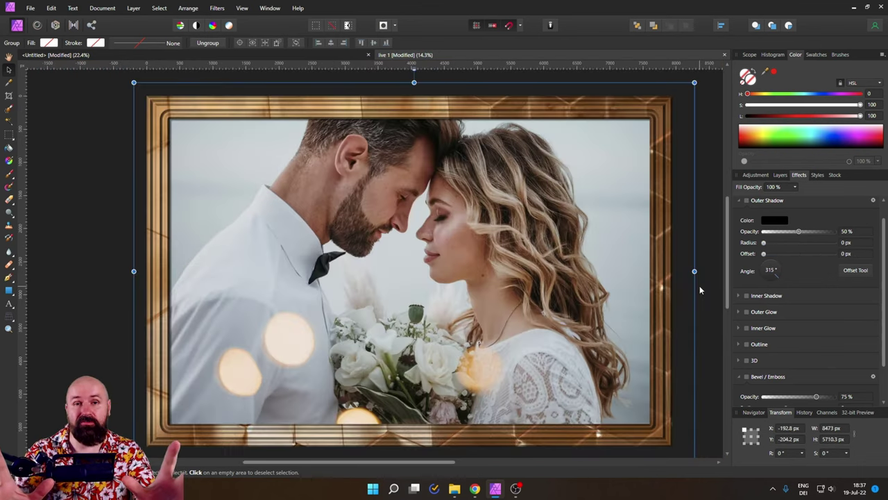